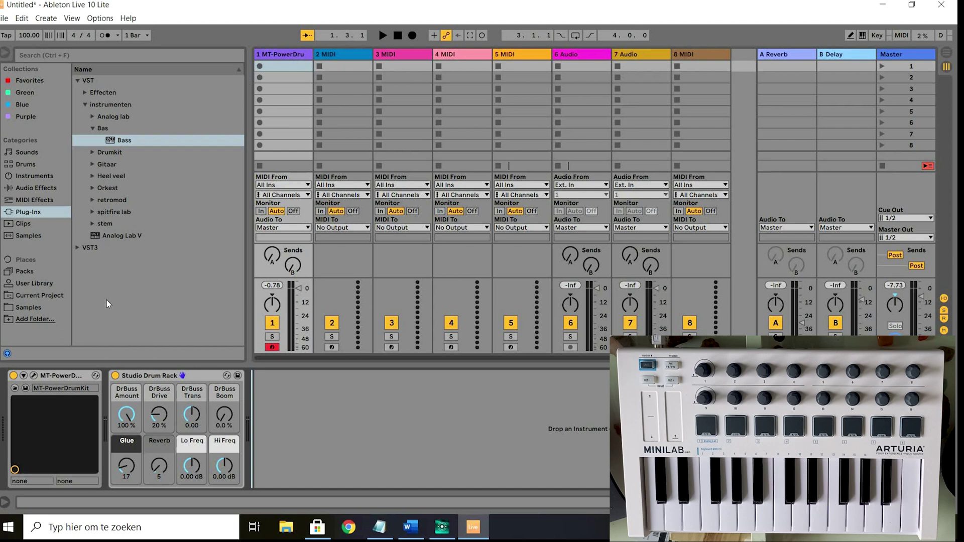
- Open the MT-PowerDrumKit window on the first track and audition the bass drum and hi-hat
{"action": "left_click", "coordinate": [33, 376]}
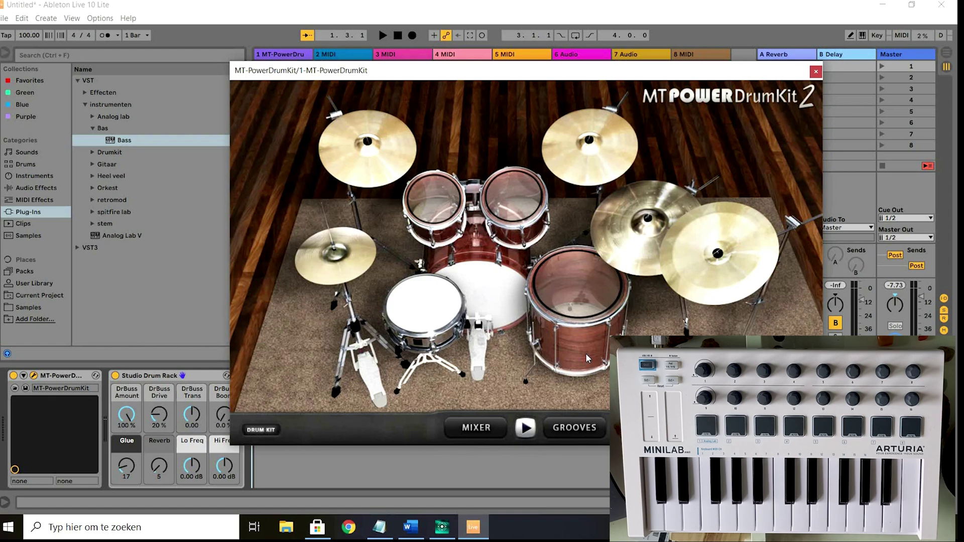
{"action": "left_click", "coordinate": [506, 305]}
{"action": "left_click", "coordinate": [505, 304]}
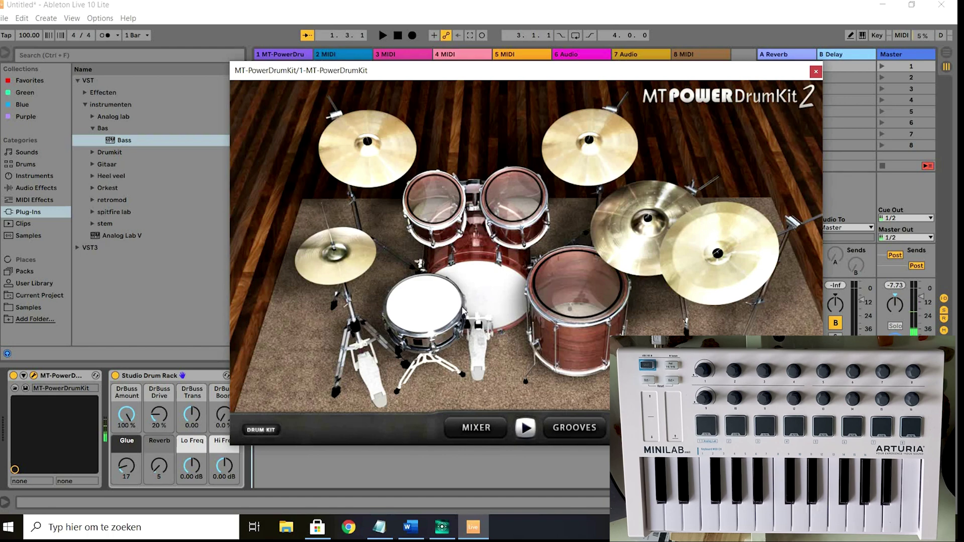
{"action": "left_click", "coordinate": [359, 264]}
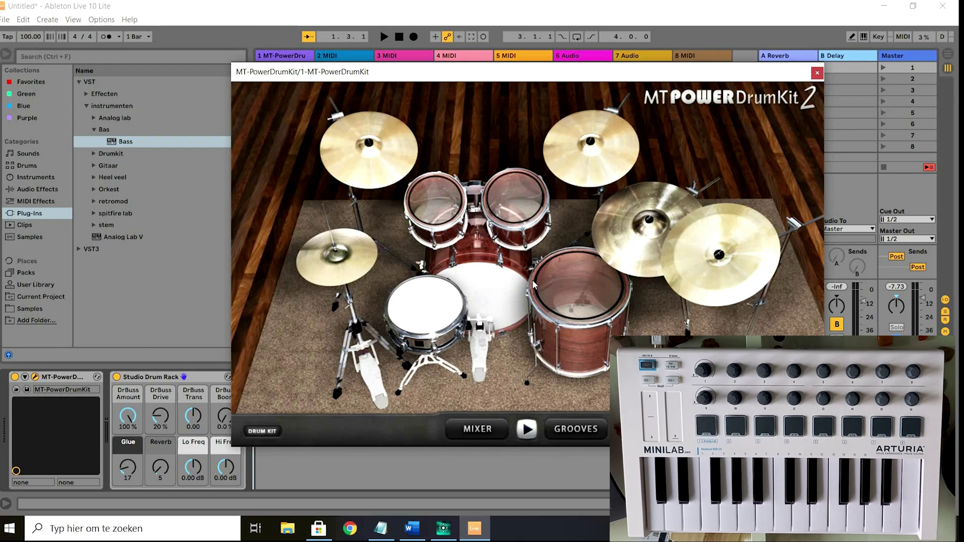
- Browse the drum kit's groove library and preview Groove 02, its Fill 01 and Groove 03 in the 8th Half Open Hi-Hat style
{"action": "left_click", "coordinate": [577, 428]}
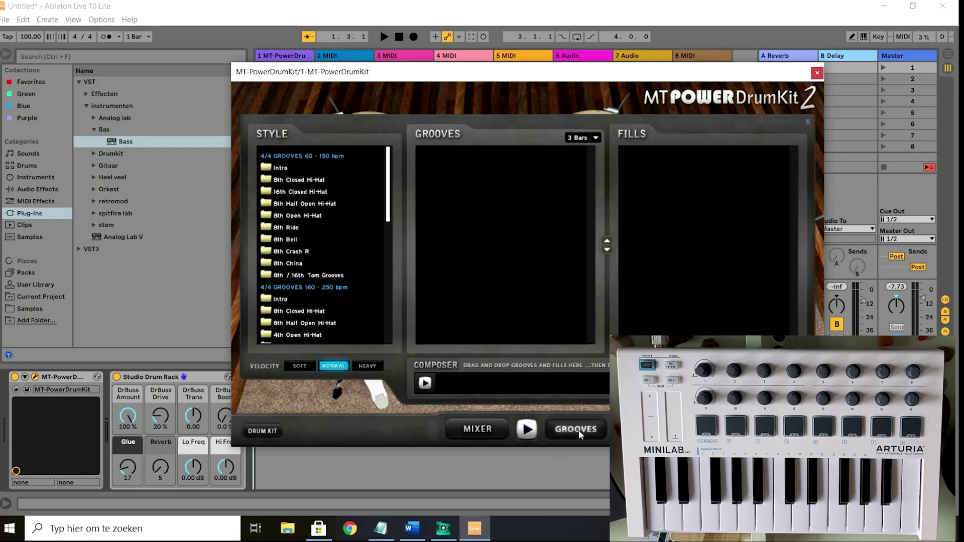
{"action": "scroll", "coordinate": [290, 200], "scroll_direction": "down", "scroll_amount": 5}
{"action": "scroll", "coordinate": [312, 277], "scroll_direction": "up", "scroll_amount": 2}
{"action": "scroll", "coordinate": [313, 282], "scroll_direction": "up", "scroll_amount": 2}
{"action": "left_click", "coordinate": [307, 206]}
{"action": "left_click", "coordinate": [474, 167]}
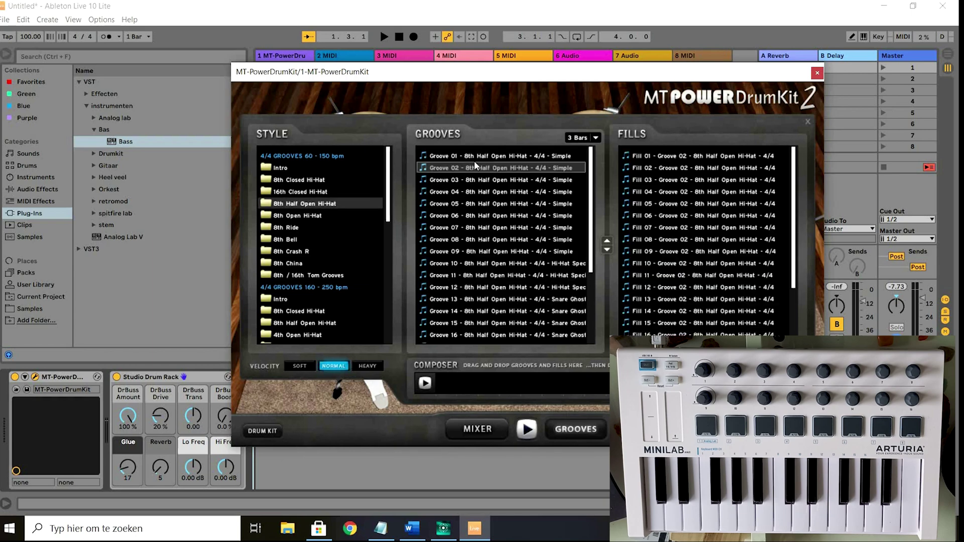
{"action": "left_click", "coordinate": [650, 158]}
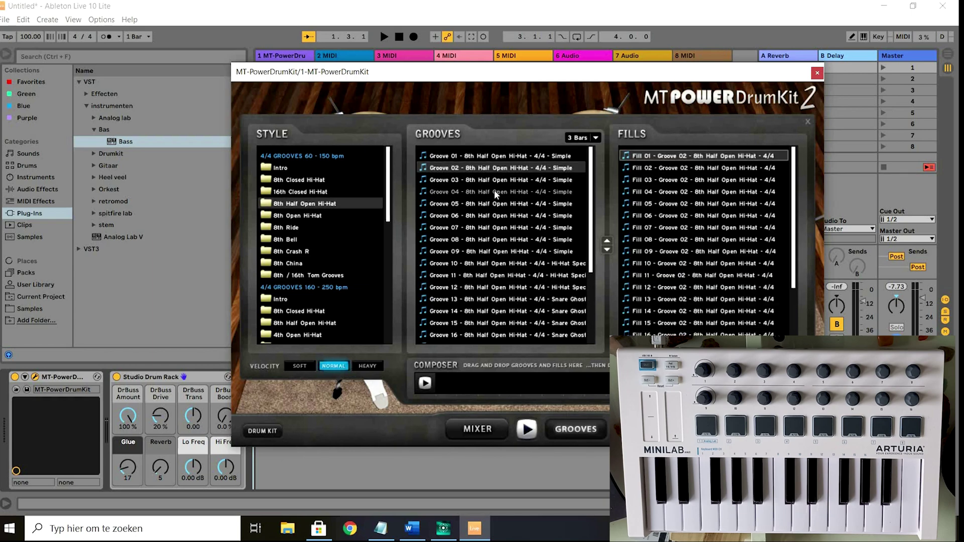
{"action": "left_click", "coordinate": [481, 180]}
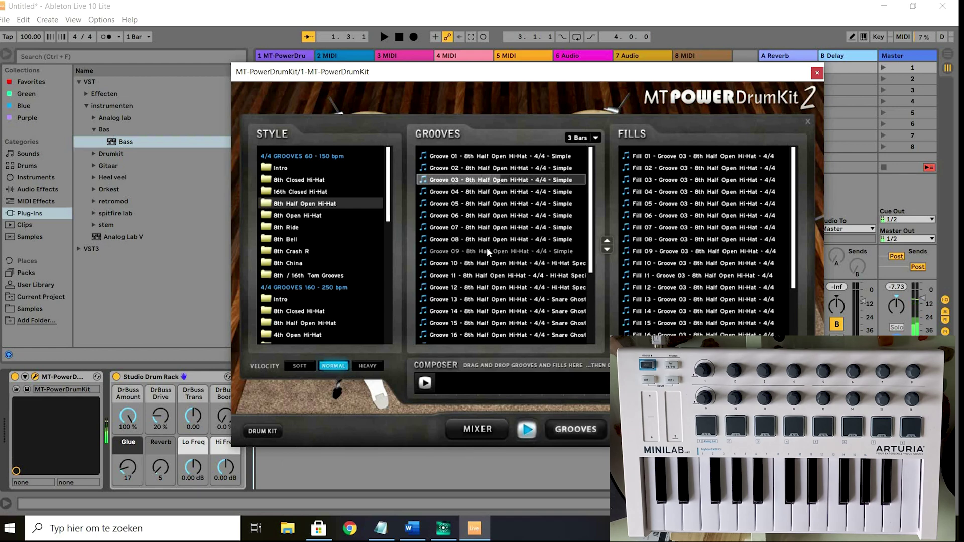
- Preview Groove 22 of the 8th Half Open Hi-Hat style, place it in the composer and remove it again
{"action": "scroll", "coordinate": [491, 265], "scroll_direction": "down", "scroll_amount": 2}
{"action": "scroll", "coordinate": [491, 267], "scroll_direction": "down", "scroll_amount": 2}
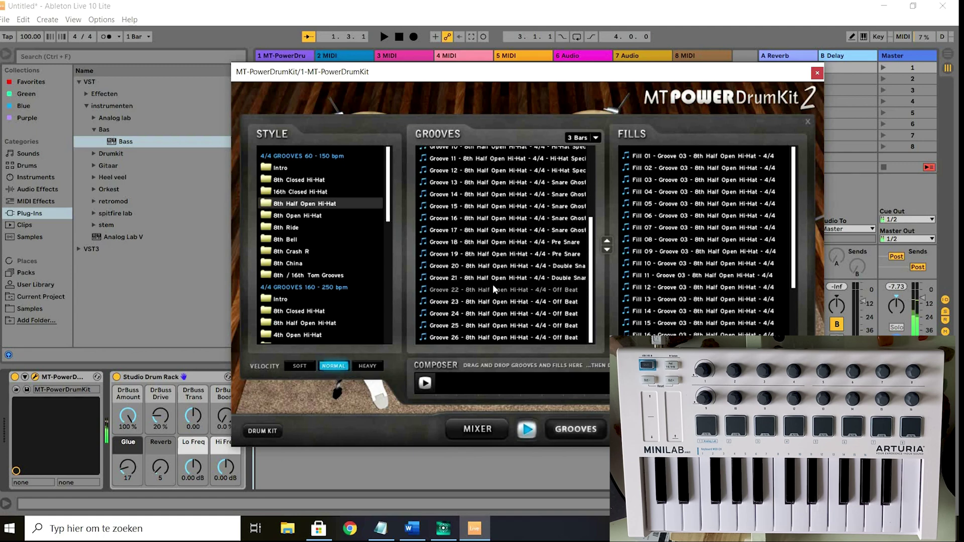
{"action": "left_click", "coordinate": [493, 287]}
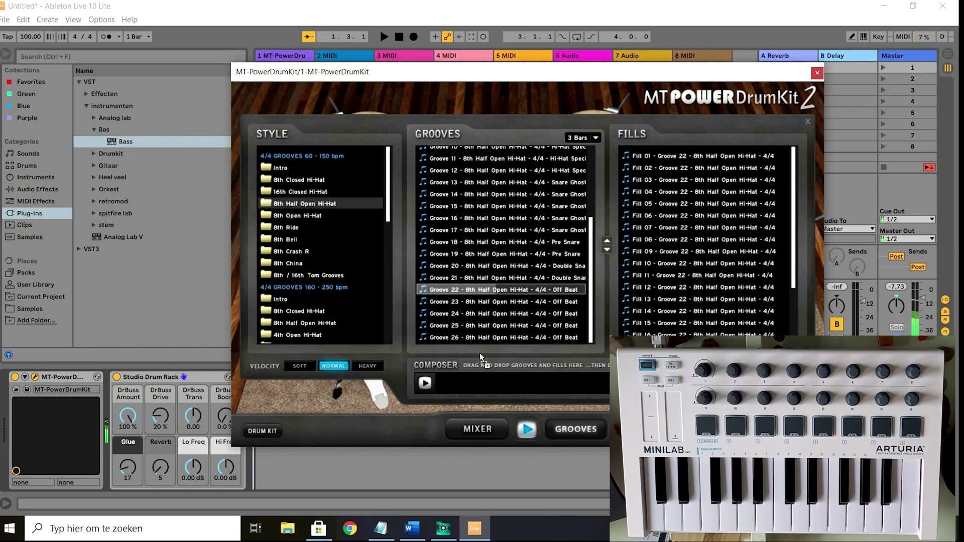
{"action": "left_click_drag", "start_coordinate": [493, 285], "coordinate": [489, 375]}
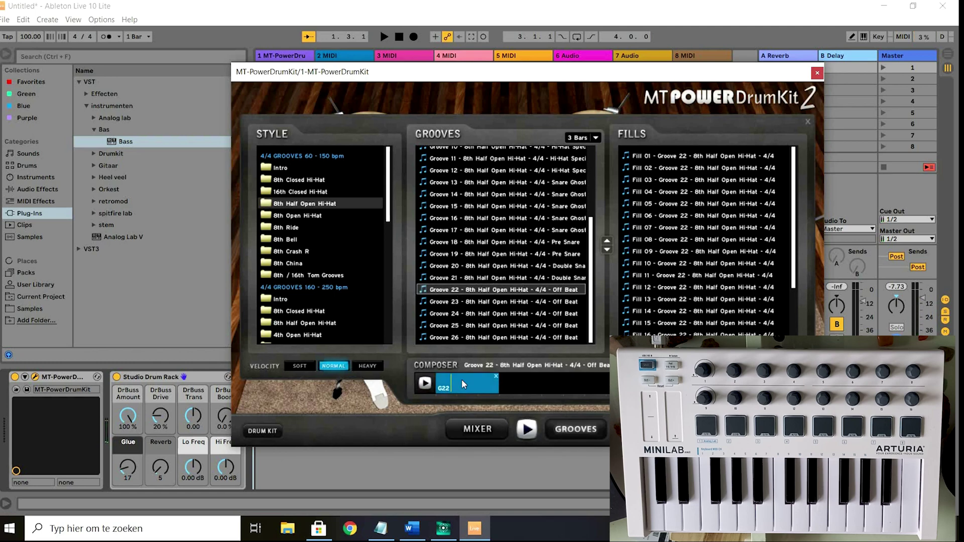
{"action": "left_click", "coordinate": [496, 376]}
- Build a composer sequence of Groove 01, Fill 01, Groove 02 and Fill 12 from the 8th Closed Hi-Hat style, and play it
{"action": "scroll", "coordinate": [438, 297], "scroll_direction": "up", "scroll_amount": 3}
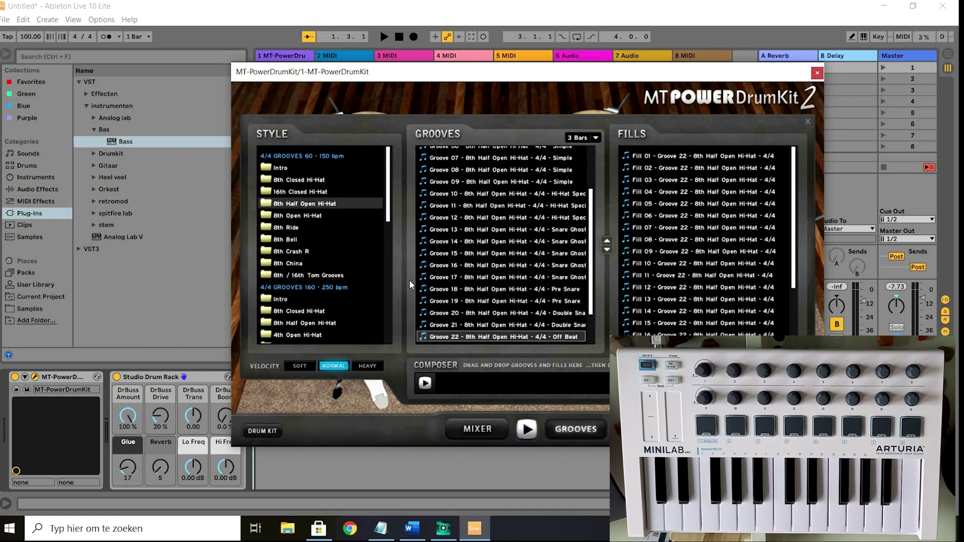
{"action": "scroll", "coordinate": [429, 246], "scroll_direction": "up", "scroll_amount": 3}
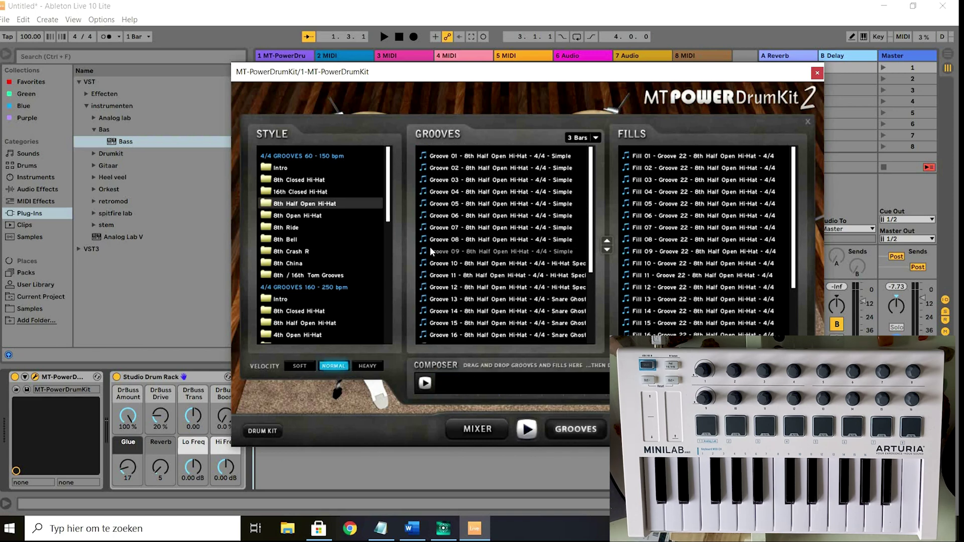
{"action": "left_click", "coordinate": [300, 180]}
{"action": "left_click_drag", "start_coordinate": [502, 155], "coordinate": [523, 156]}
{"action": "left_click_drag", "start_coordinate": [501, 391], "coordinate": [463, 378]}
{"action": "left_click_drag", "start_coordinate": [653, 156], "coordinate": [548, 384]}
{"action": "left_click", "coordinate": [446, 167]}
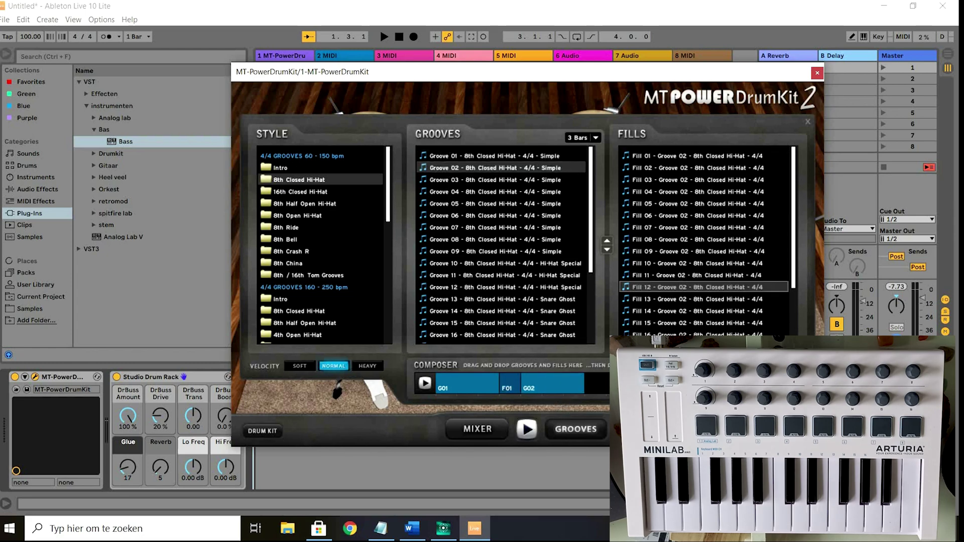
{"action": "left_click_drag", "start_coordinate": [703, 287], "coordinate": [596, 384]}
{"action": "left_click", "coordinate": [425, 383]}
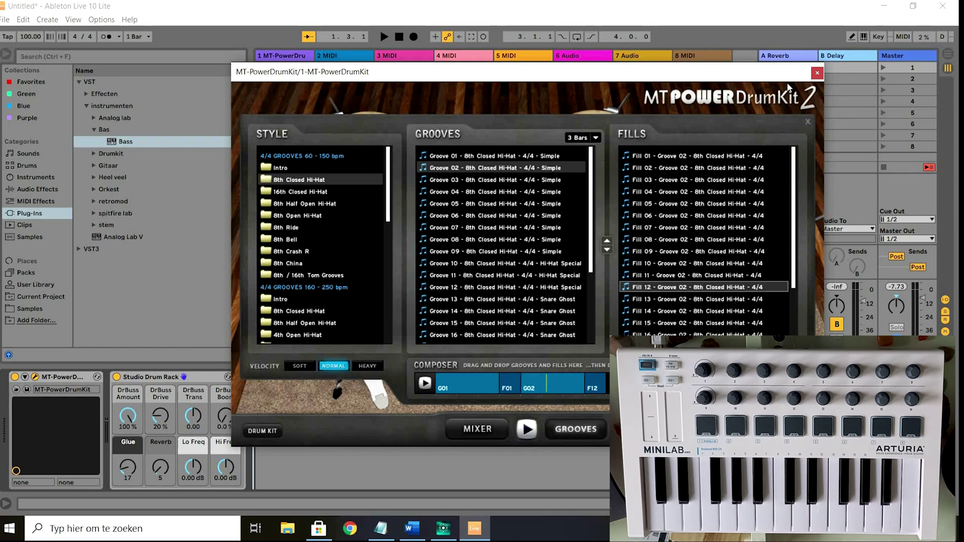
- Close the drum kit's window and load the Bass plug-in onto the 2 MIDI track
{"action": "left_click", "coordinate": [817, 73]}
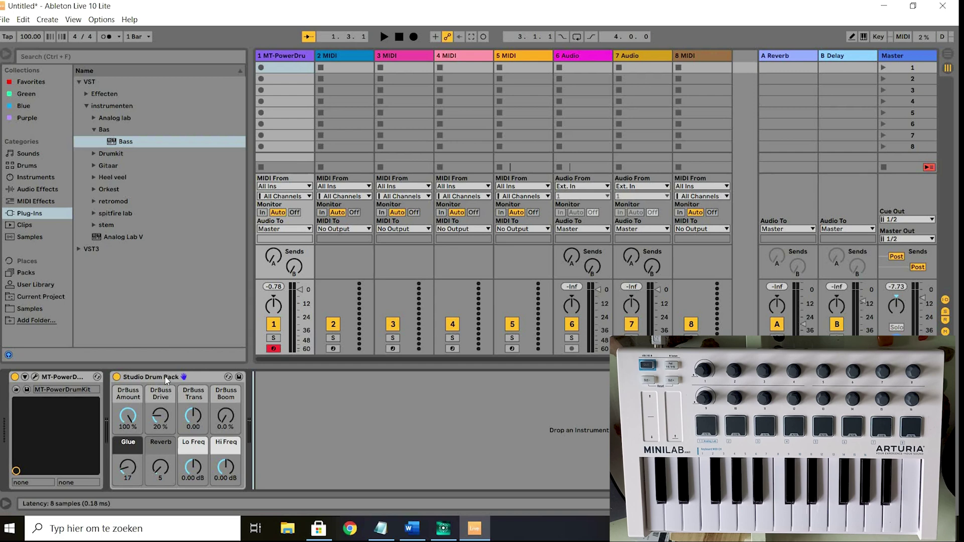
{"action": "left_click", "coordinate": [151, 382]}
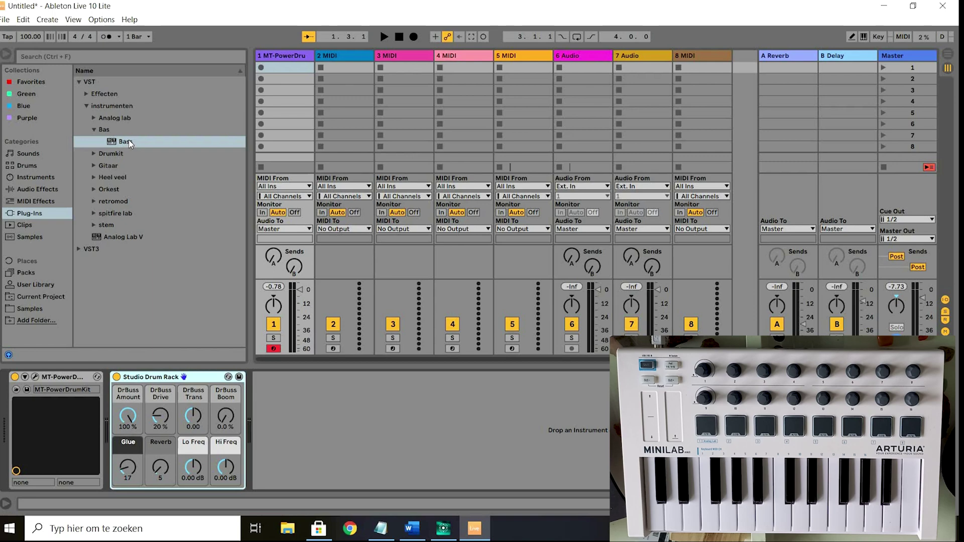
{"action": "left_click_drag", "start_coordinate": [128, 140], "coordinate": [312, 111]}
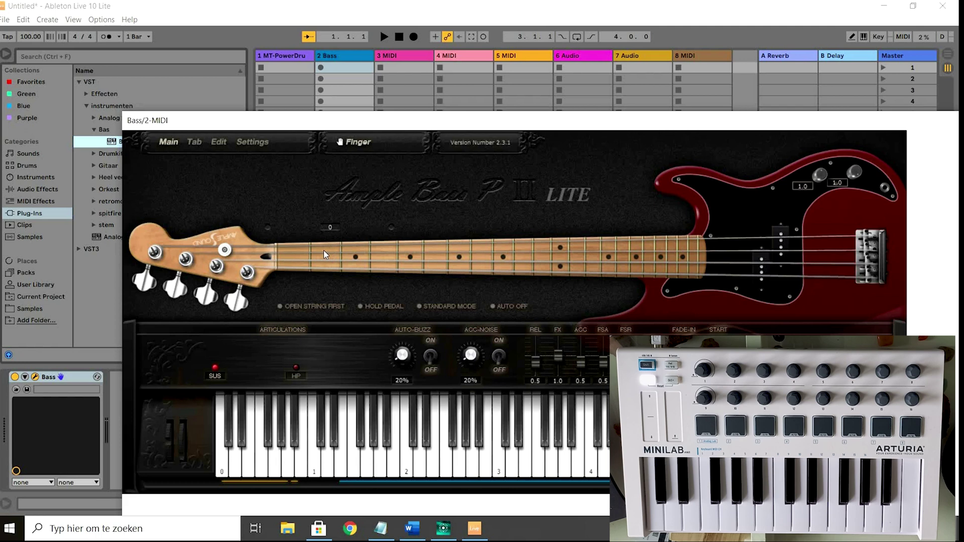
- Load the tab Funk-110-Riff01.gp4 from the Bass tabs' Funk folder into the bass plug-in's tab player
{"action": "left_click", "coordinate": [193, 142]}
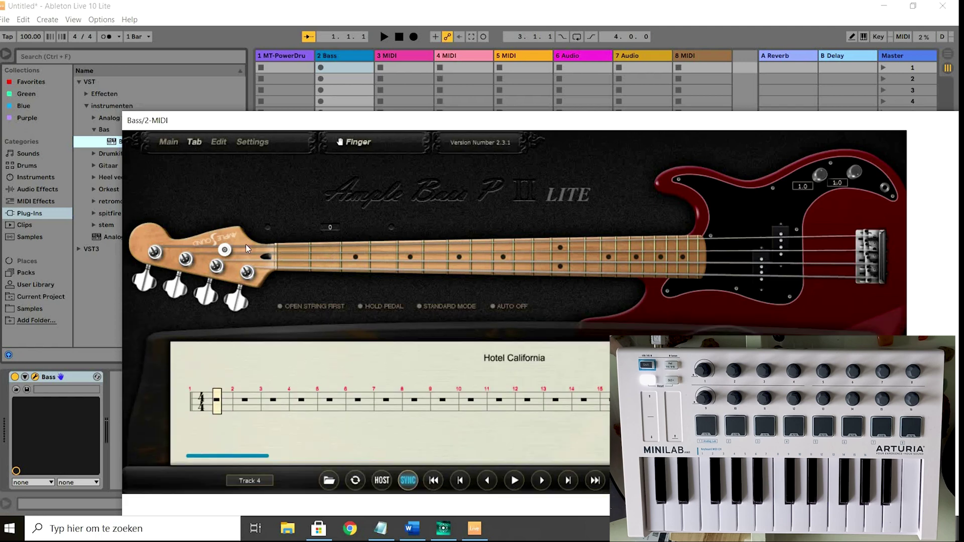
{"action": "left_click", "coordinate": [328, 482]}
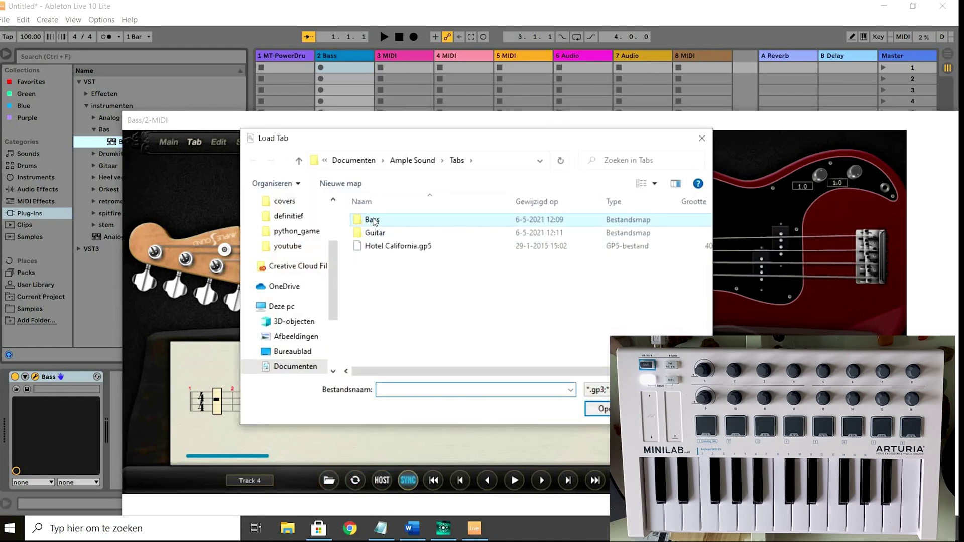
{"action": "double_click", "coordinate": [373, 221]}
{"action": "scroll", "coordinate": [494, 298], "scroll_direction": "down", "scroll_amount": 1}
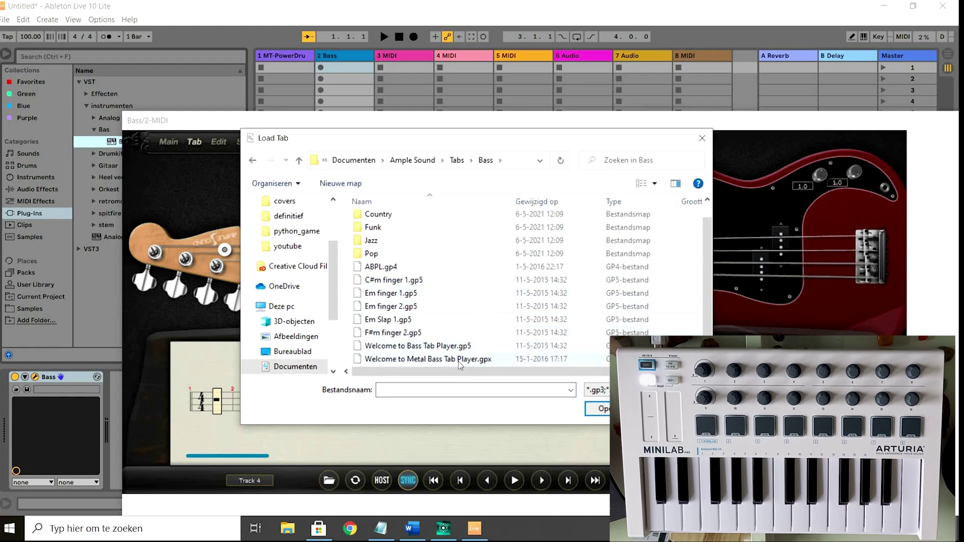
{"action": "scroll", "coordinate": [452, 323], "scroll_direction": "up", "scroll_amount": 1}
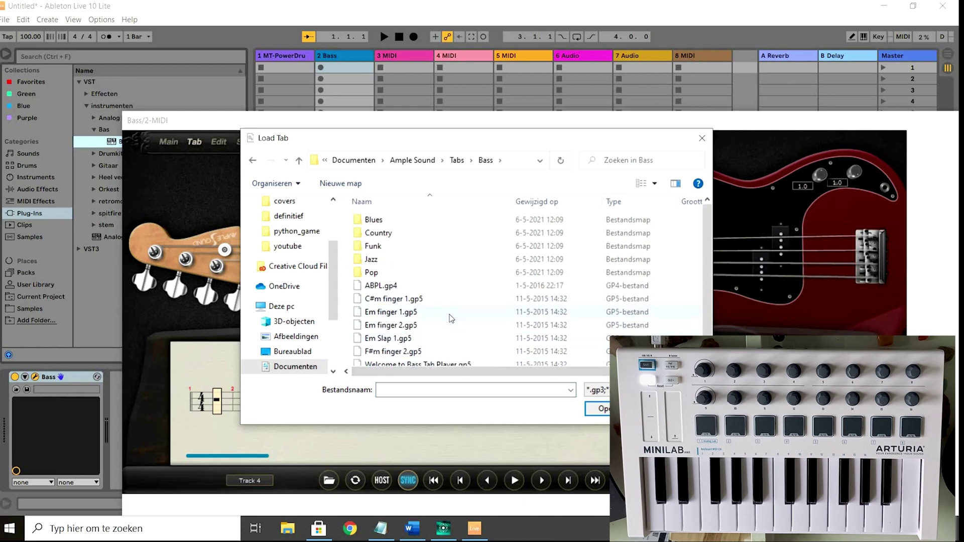
{"action": "double_click", "coordinate": [396, 231]}
{"action": "left_click", "coordinate": [429, 160]}
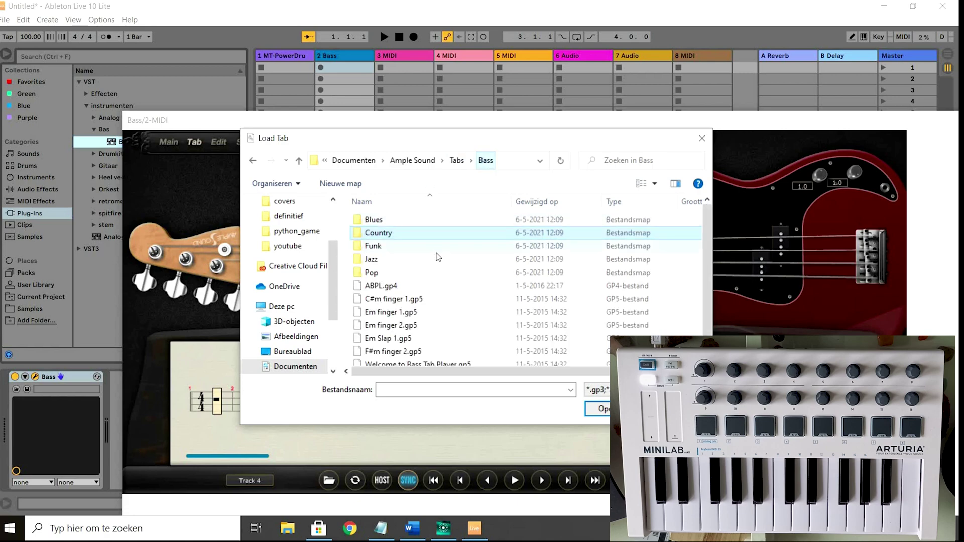
{"action": "double_click", "coordinate": [420, 249]}
{"action": "left_click", "coordinate": [411, 224]}
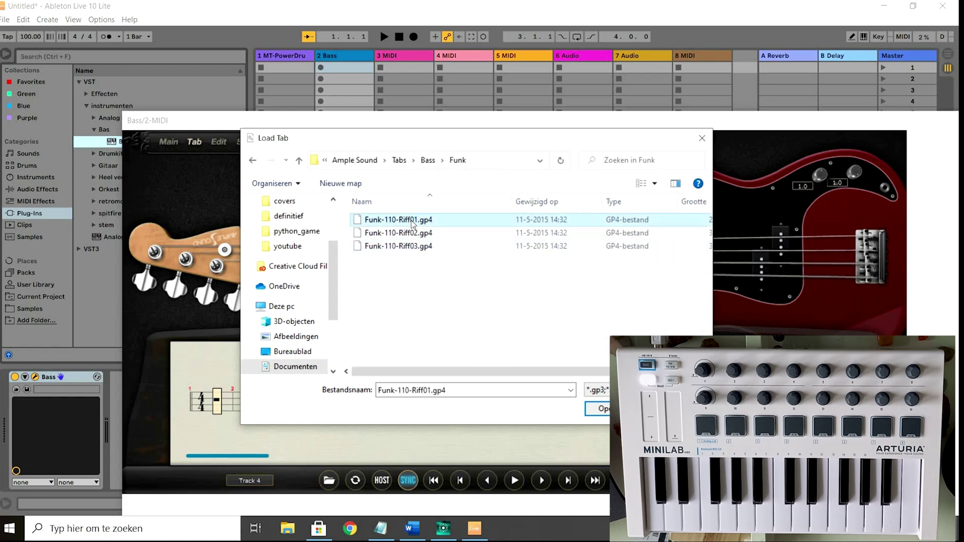
{"action": "left_click", "coordinate": [600, 408]}
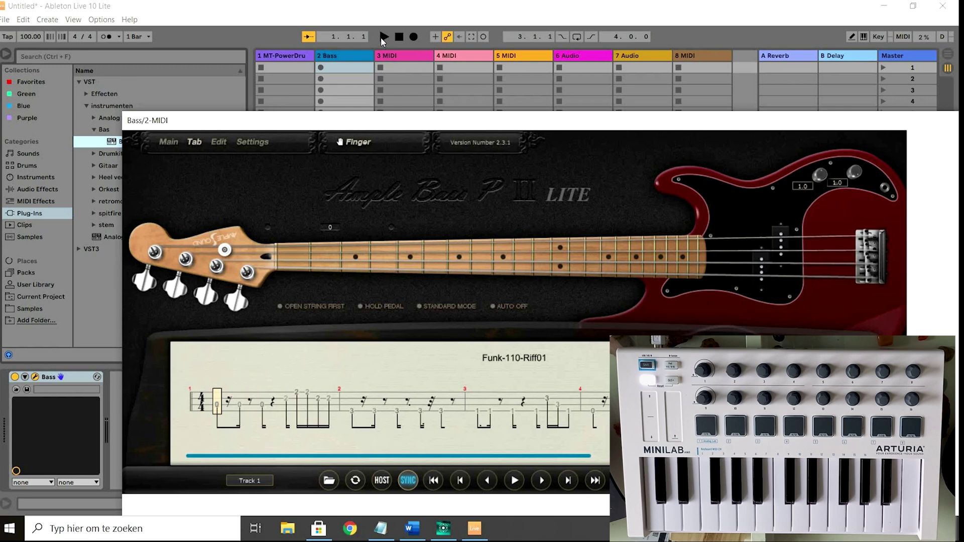
- Play the loaded funk bass riff with the song transport, stop it, and return the bass plug-in to its Main page
{"action": "left_click", "coordinate": [384, 37]}
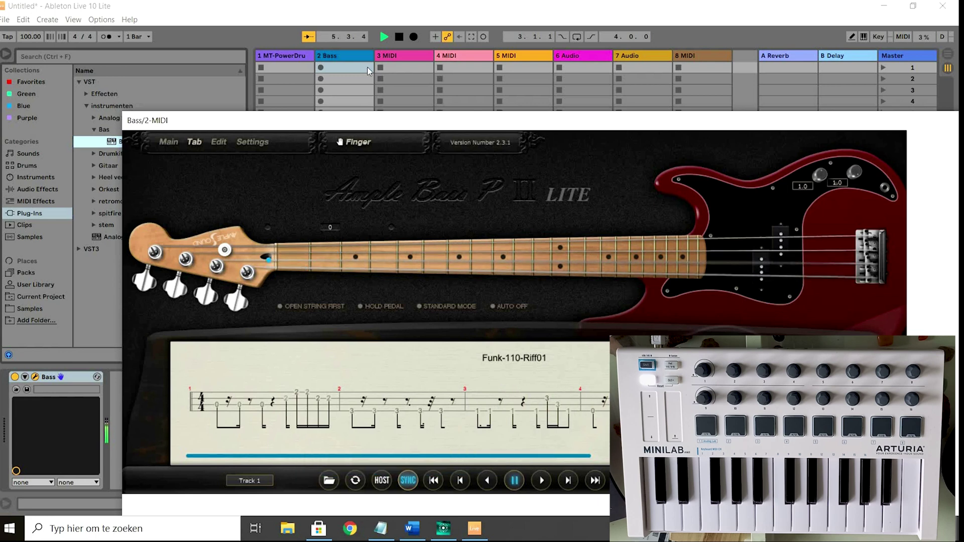
{"action": "left_click", "coordinate": [400, 36]}
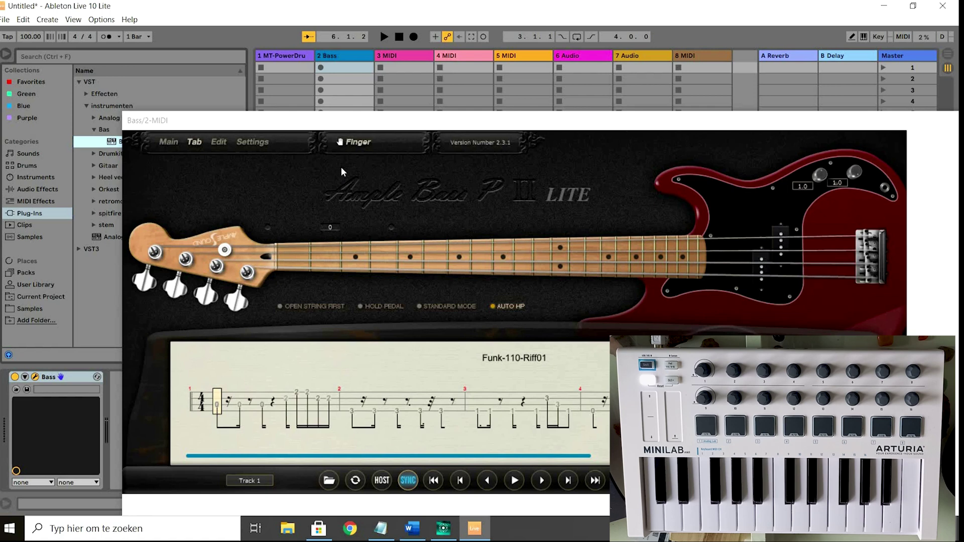
{"action": "left_click", "coordinate": [170, 149]}
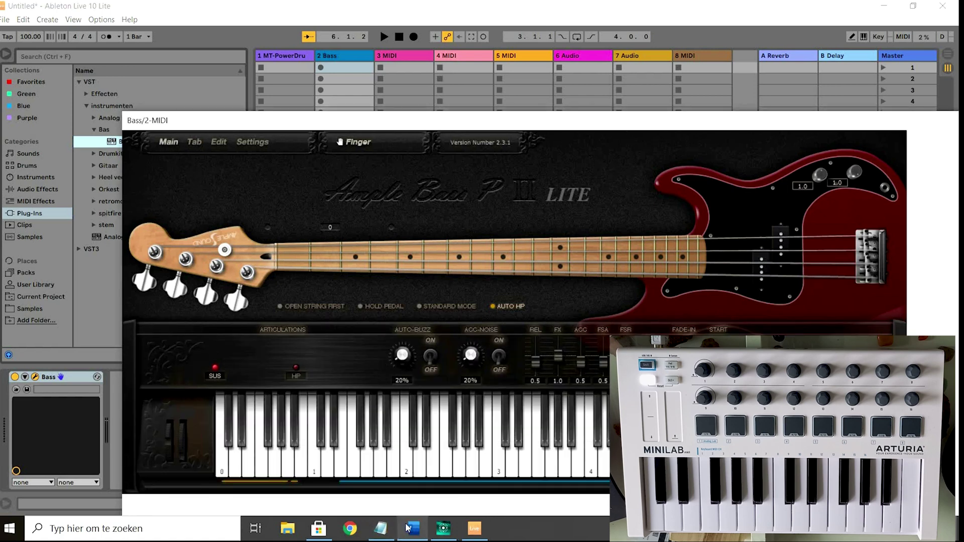
{"action": "mouse_move", "coordinate": [409, 526]}
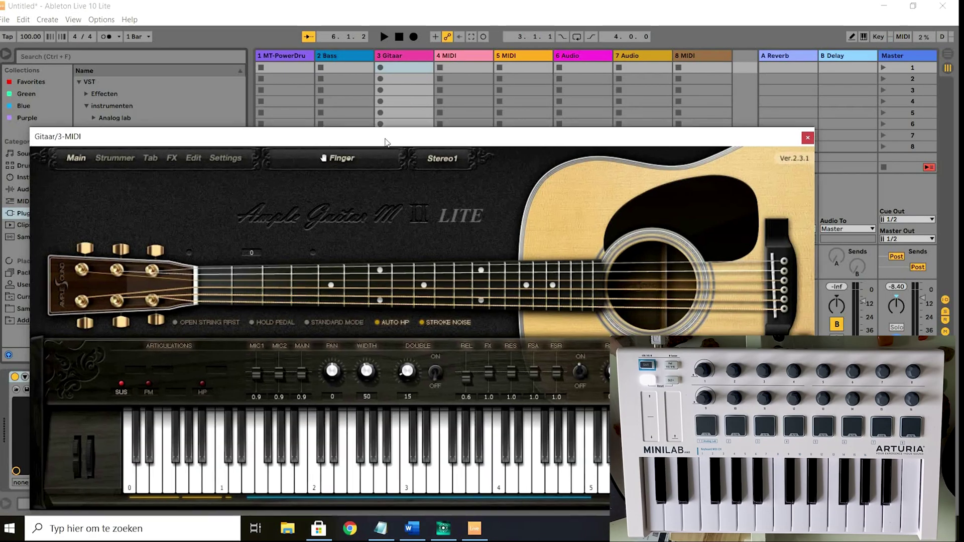
- Reposition the Gitaar plug-in window higher on the screen and look through its Strummer and Tab pages
{"action": "left_click_drag", "start_coordinate": [385, 140], "coordinate": [407, 109]}
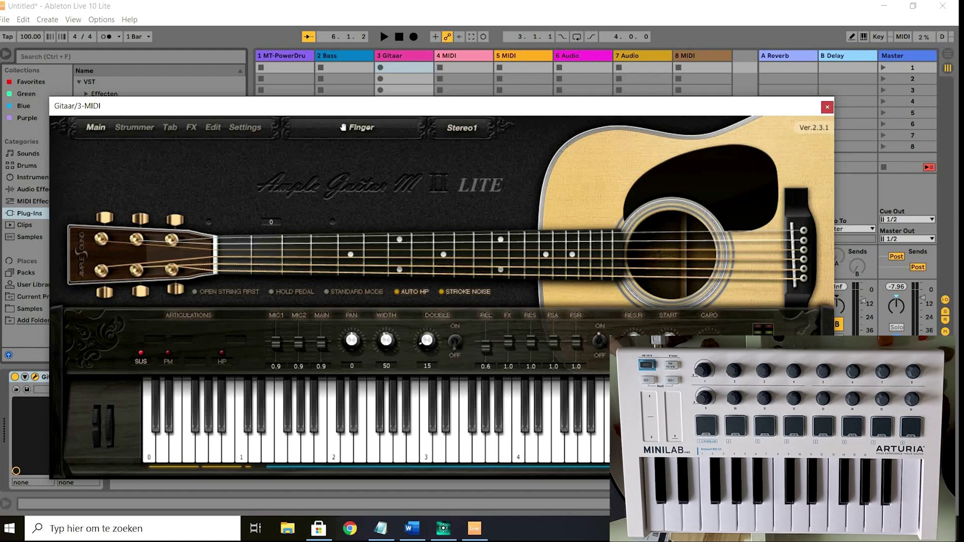
{"action": "left_click", "coordinate": [133, 131]}
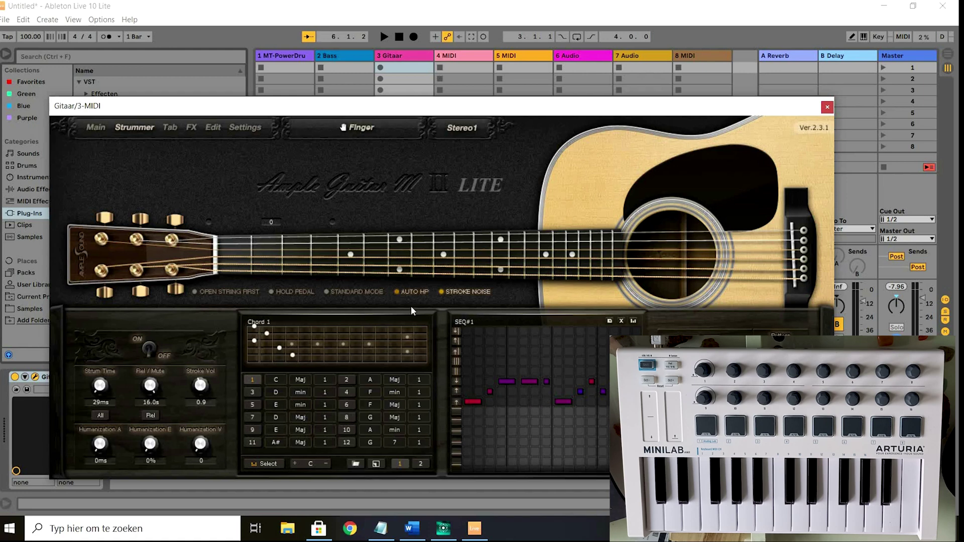
{"action": "left_click", "coordinate": [170, 128]}
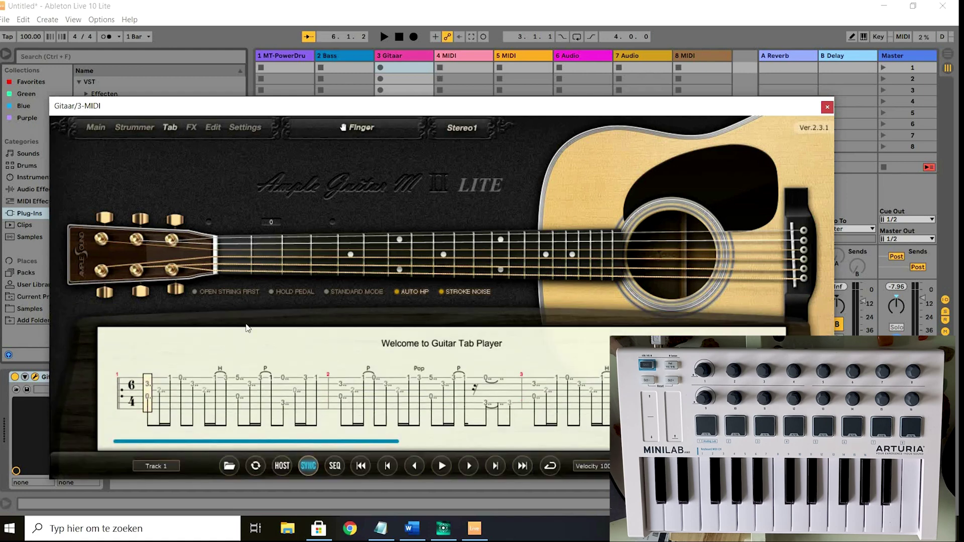
- Load Welcome to Guitar Tab Player.gp5 from the Guitar tabs folder into the guitar's tab player and play it
{"action": "left_click", "coordinate": [300, 467]}
{"action": "left_click", "coordinate": [229, 466]}
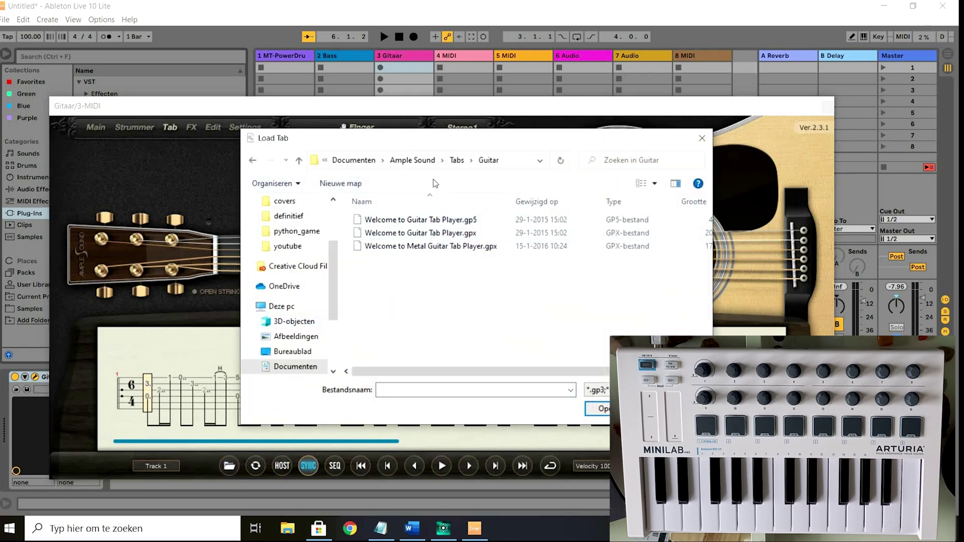
{"action": "left_click", "coordinate": [445, 247]}
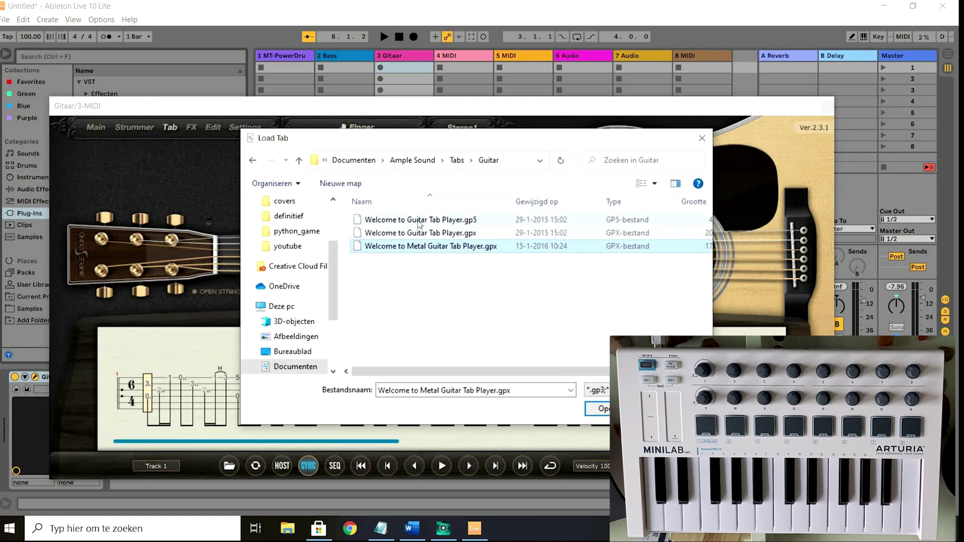
{"action": "left_click", "coordinate": [421, 221]}
{"action": "left_click", "coordinate": [600, 408]}
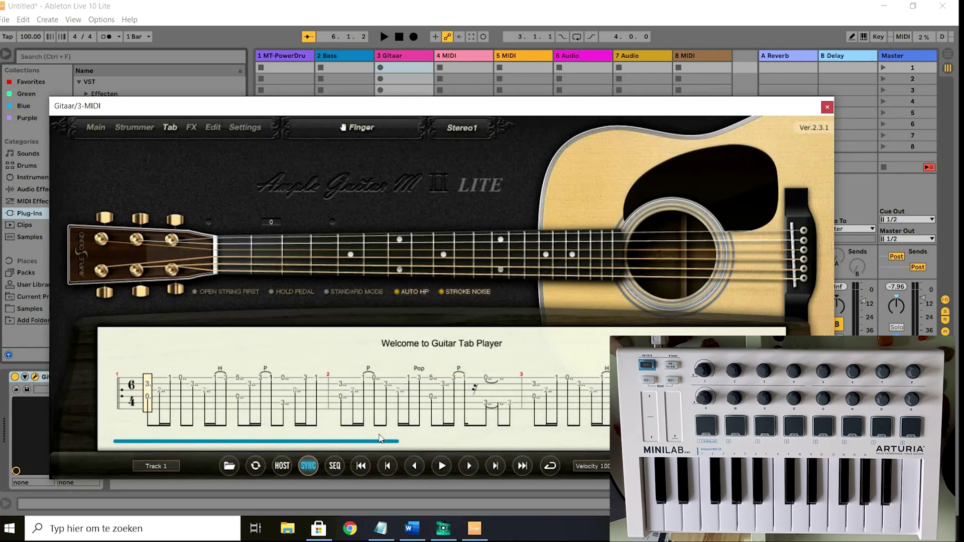
{"action": "left_click", "coordinate": [442, 466]}
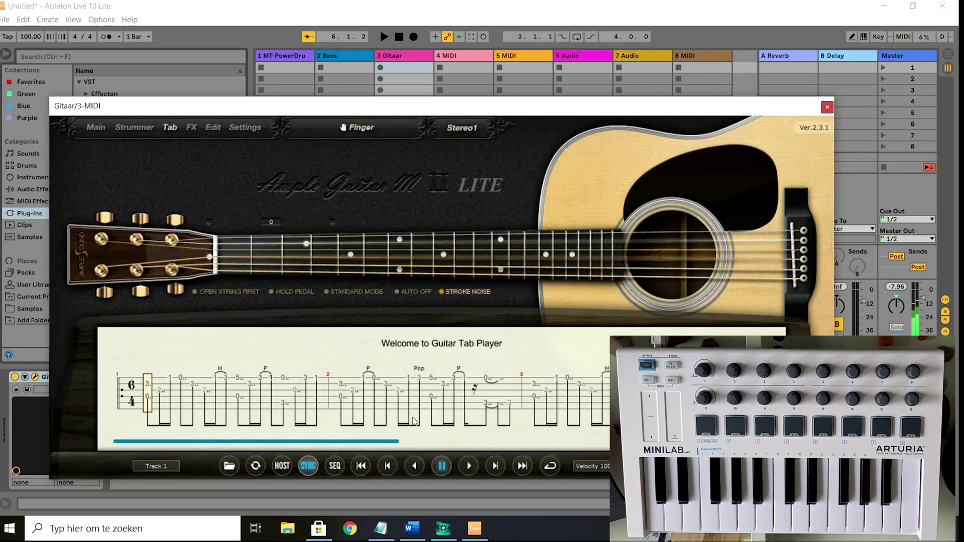
- Stop the guitar tab playback and leave the Gitaar plug-in on its Main page in Stereo1 mode
{"action": "left_click", "coordinate": [443, 467]}
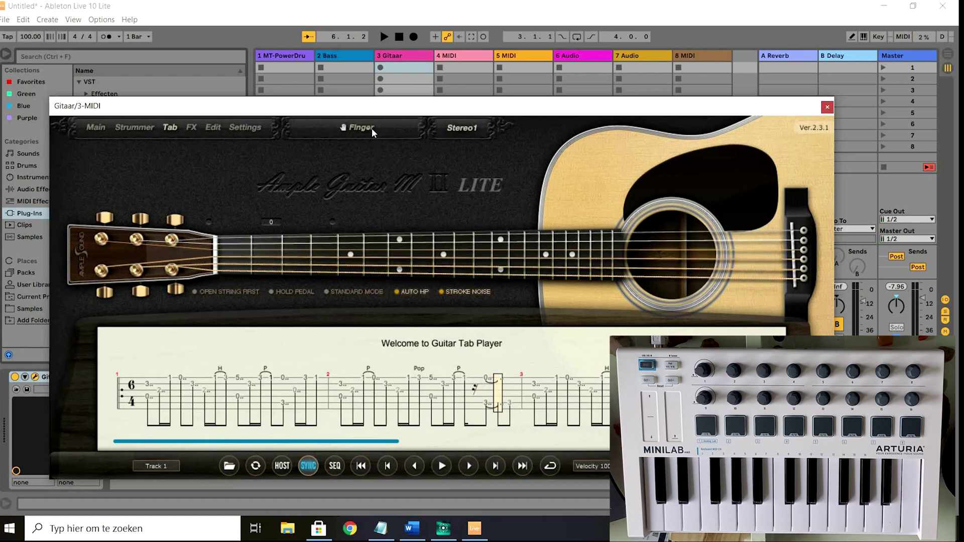
{"action": "left_click", "coordinate": [462, 128]}
{"action": "left_click", "coordinate": [464, 132]}
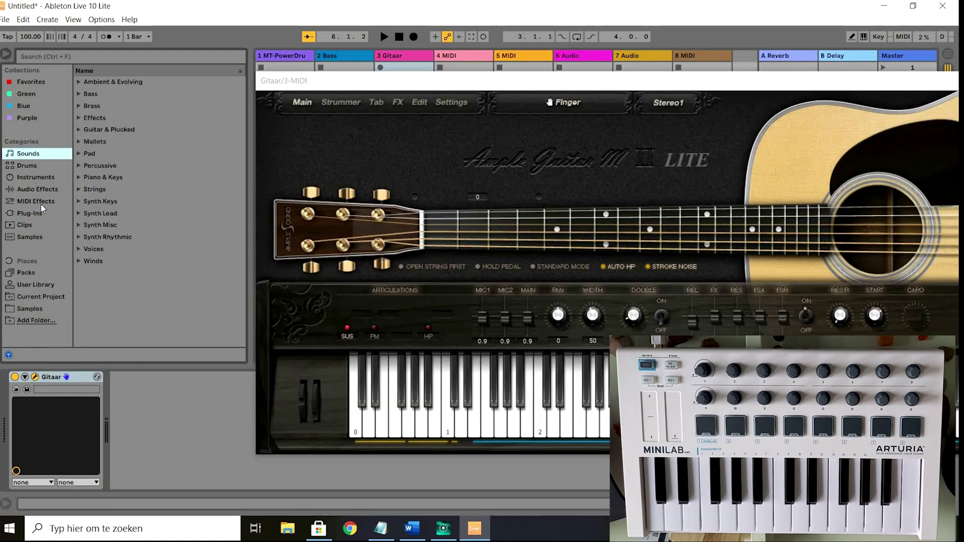
- Load the Protoverb(x64) plug-in from the VST Effecten Reverb folder onto the 3 Gitaar track
{"action": "left_click", "coordinate": [30, 213]}
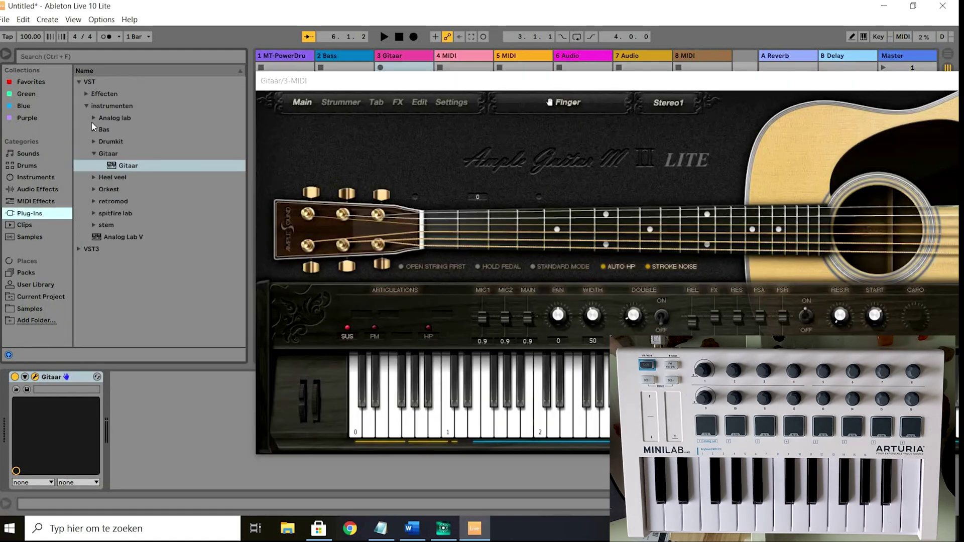
{"action": "left_click", "coordinate": [84, 97]}
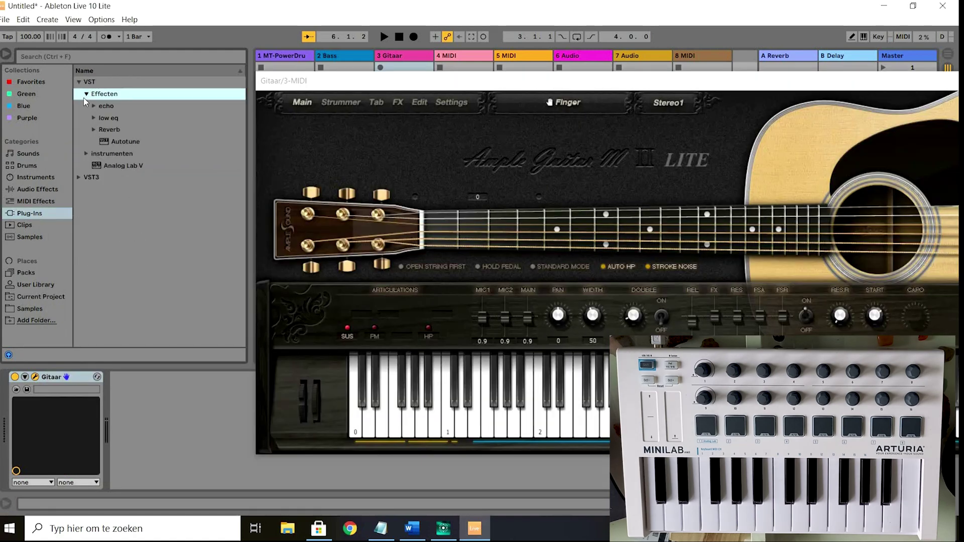
{"action": "left_click", "coordinate": [95, 130]}
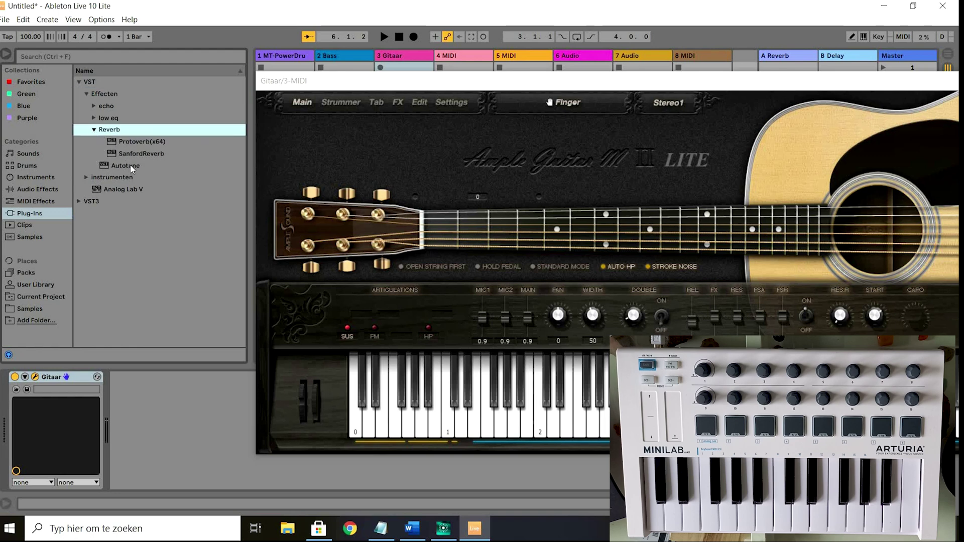
{"action": "left_click", "coordinate": [139, 156]}
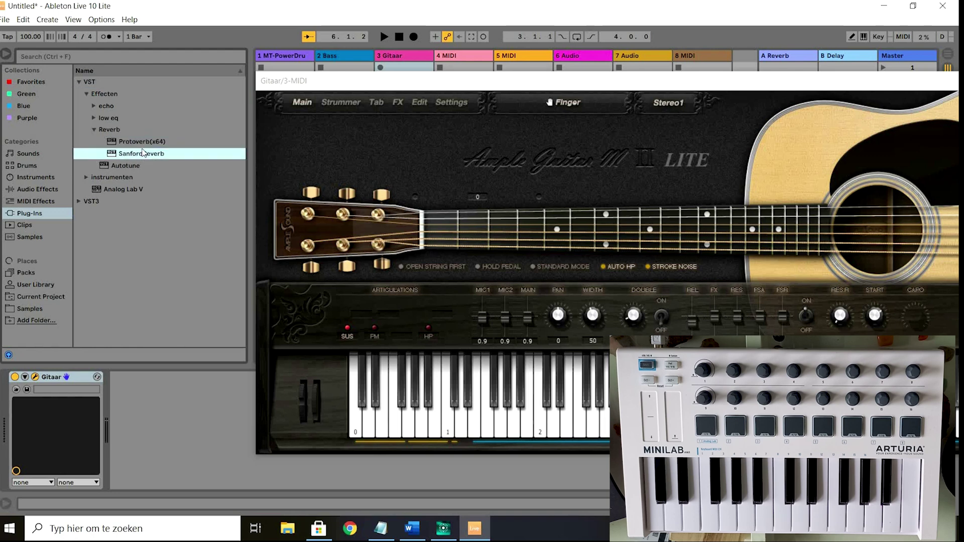
{"action": "left_click_drag", "start_coordinate": [151, 142], "coordinate": [404, 64]}
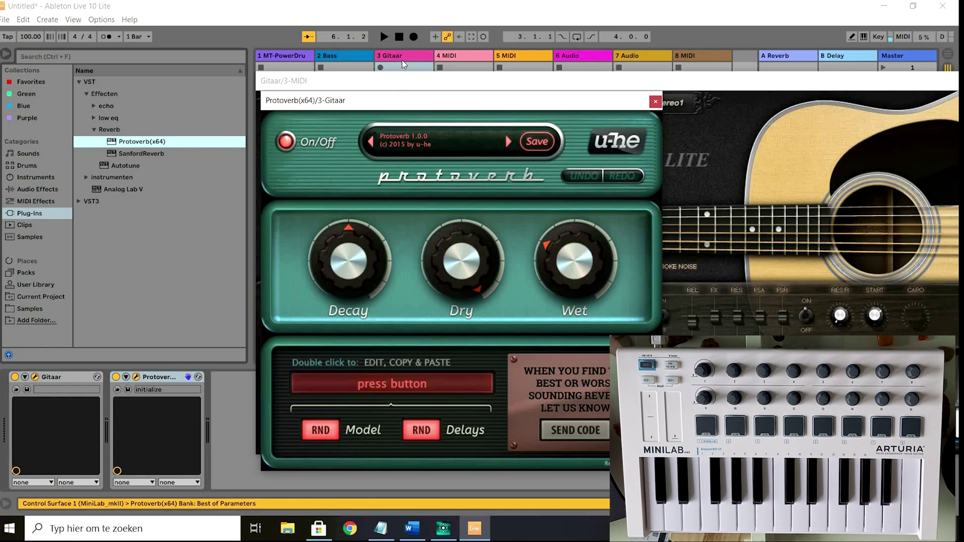
- Step forward and back through the Protoverb presets and reposition the reverb's window
{"action": "left_click", "coordinate": [512, 142]}
{"action": "left_click", "coordinate": [511, 142]}
{"action": "left_click", "coordinate": [512, 142]}
{"action": "left_click", "coordinate": [371, 142]}
{"action": "left_click", "coordinate": [371, 142]}
{"action": "left_click_drag", "start_coordinate": [378, 110], "coordinate": [272, 116]}
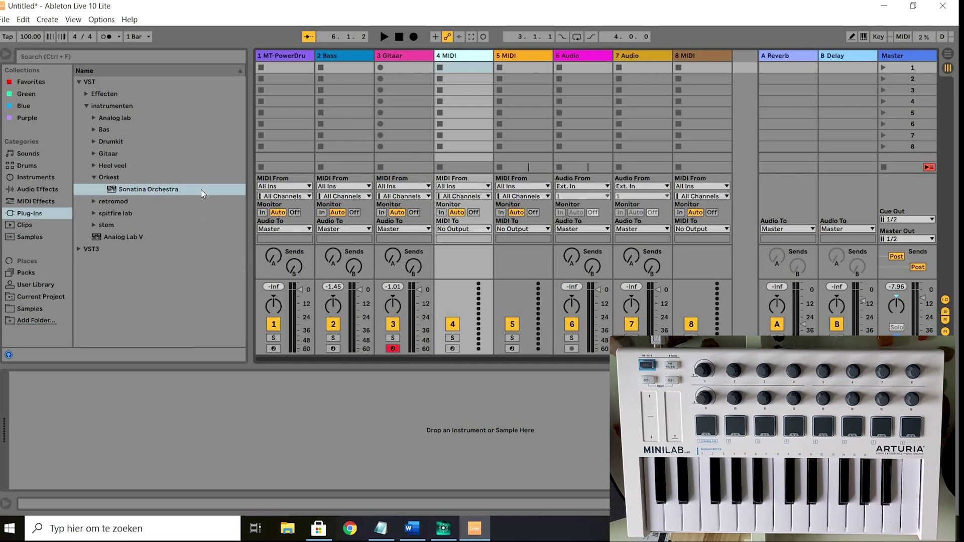
- Load Sonatina Orchestra from the Orkest folder onto the fourth MIDI track and reposition its window
{"action": "left_click", "coordinate": [173, 192]}
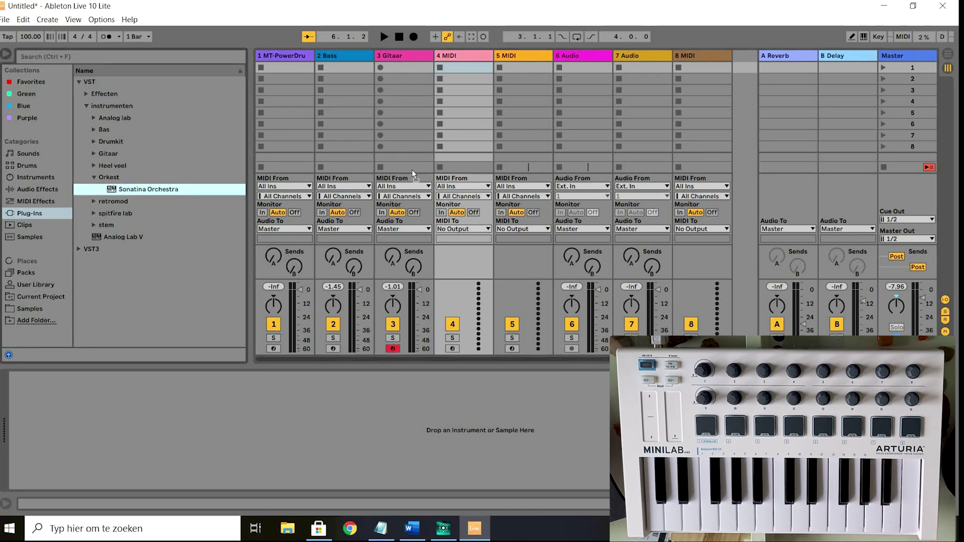
{"action": "key", "text": "Return"}
{"action": "left_click_drag", "start_coordinate": [221, 207], "coordinate": [429, 187]}
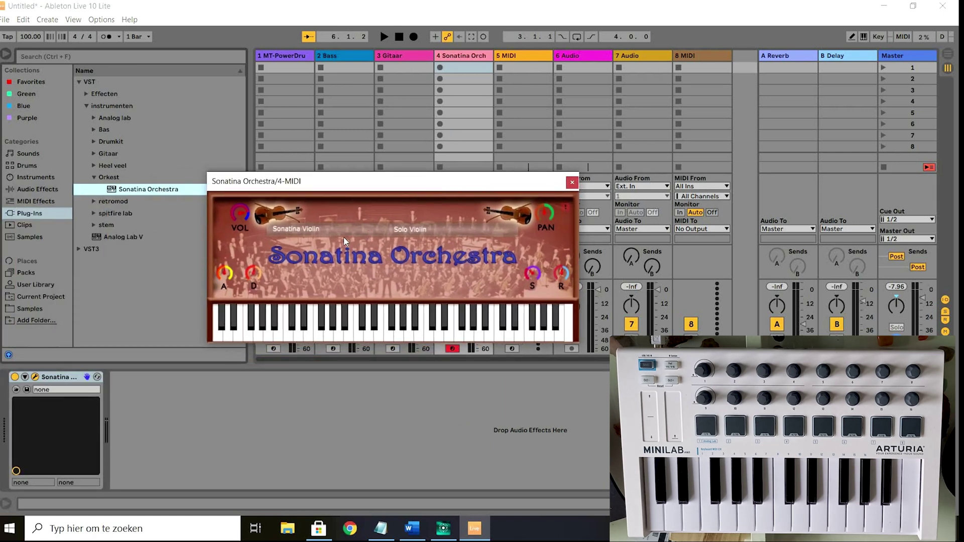
{"action": "left_click_drag", "start_coordinate": [339, 224], "coordinate": [360, 193]}
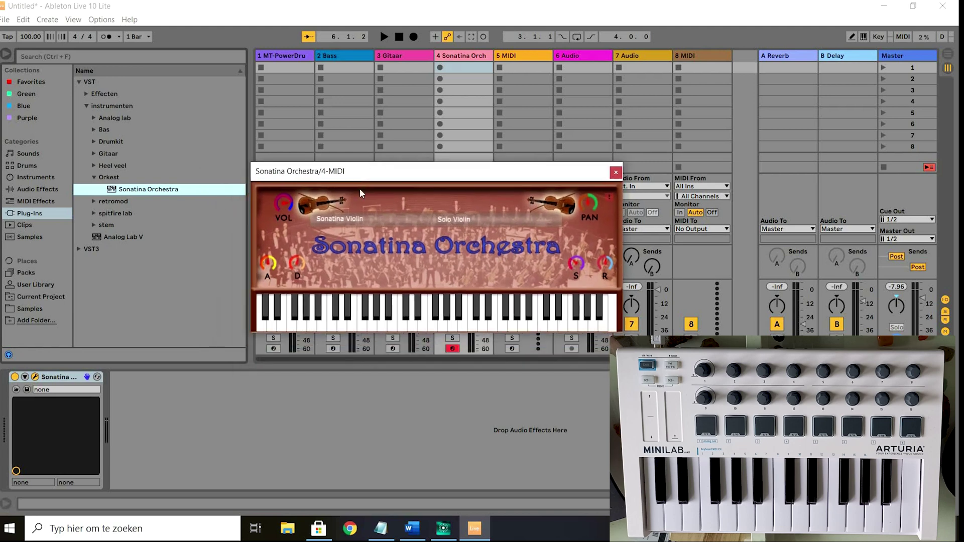
- Look through Sonatina Orchestra's instrument list and the violin's group list
{"action": "left_click", "coordinate": [365, 224]}
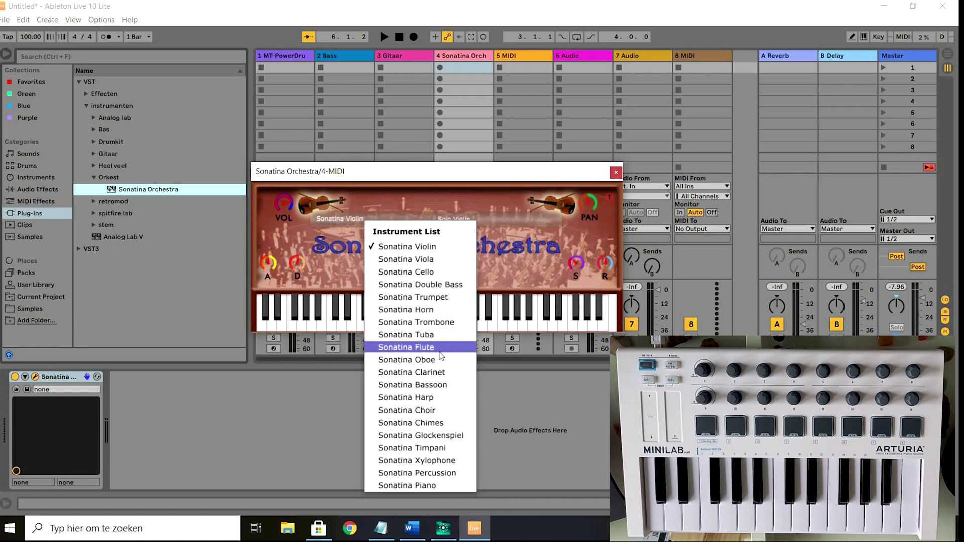
{"action": "left_click", "coordinate": [485, 257]}
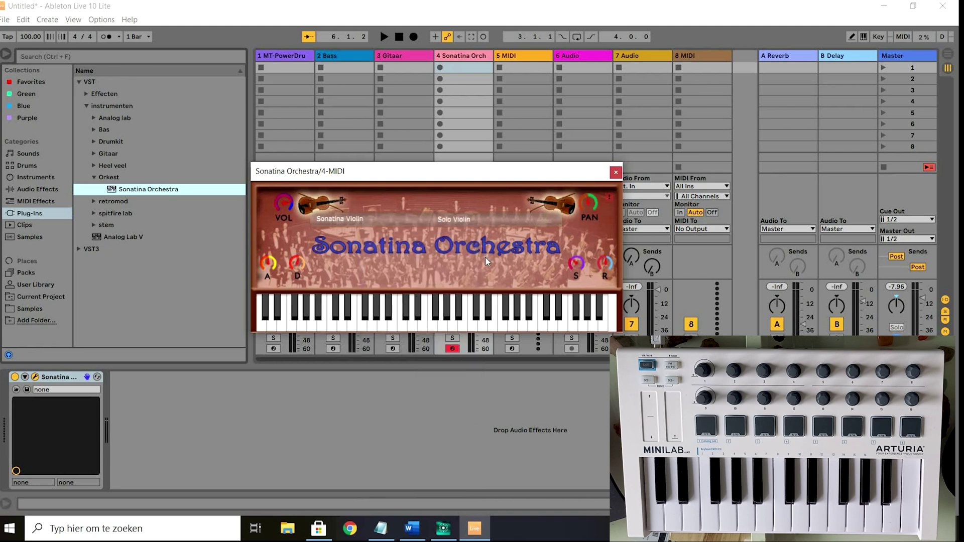
{"action": "left_click", "coordinate": [486, 227]}
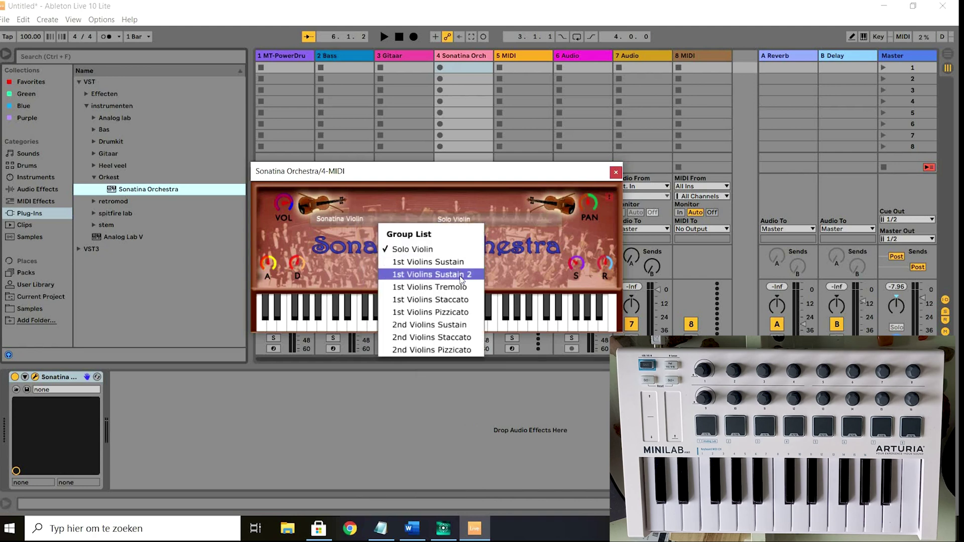
{"action": "left_click", "coordinate": [398, 219]}
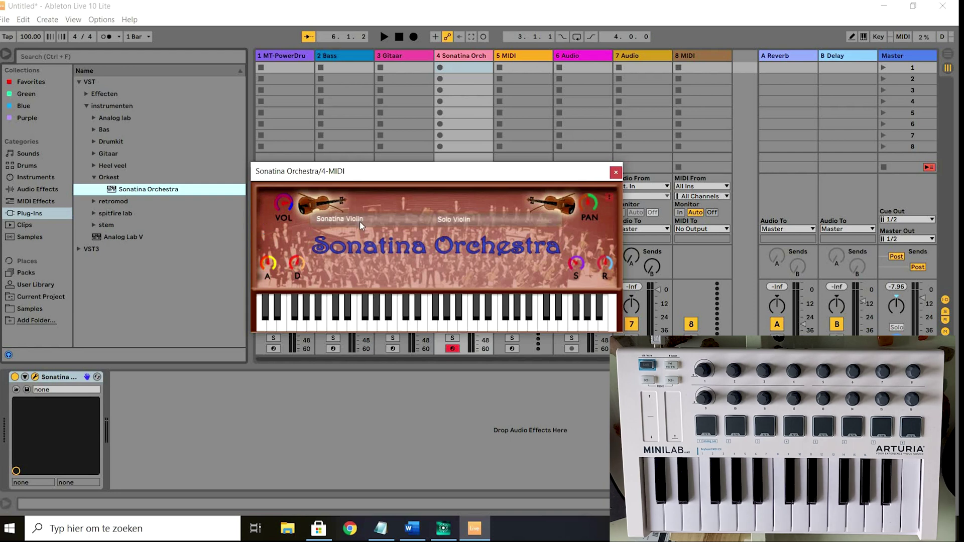
{"action": "left_click", "coordinate": [452, 219]}
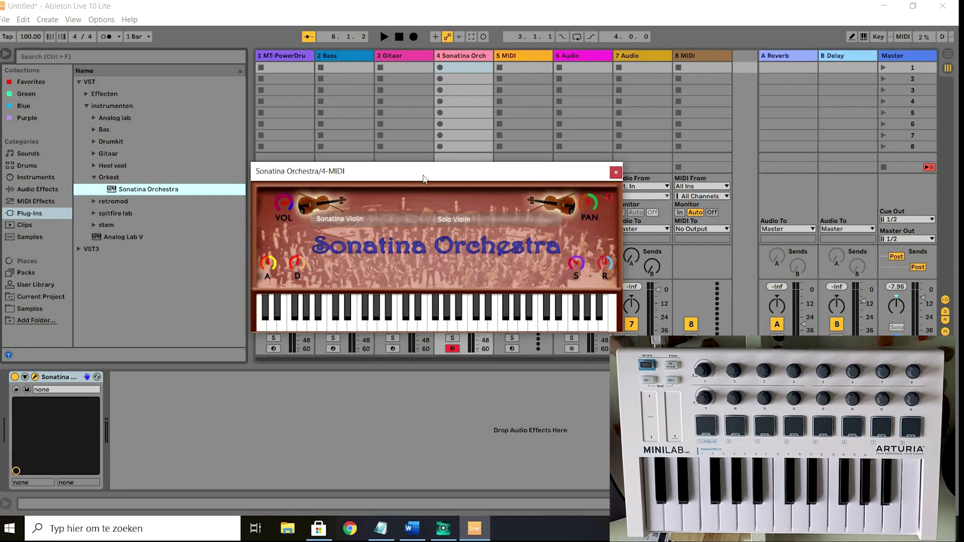
{"action": "left_click", "coordinate": [398, 214]}
{"action": "left_click", "coordinate": [395, 203]}
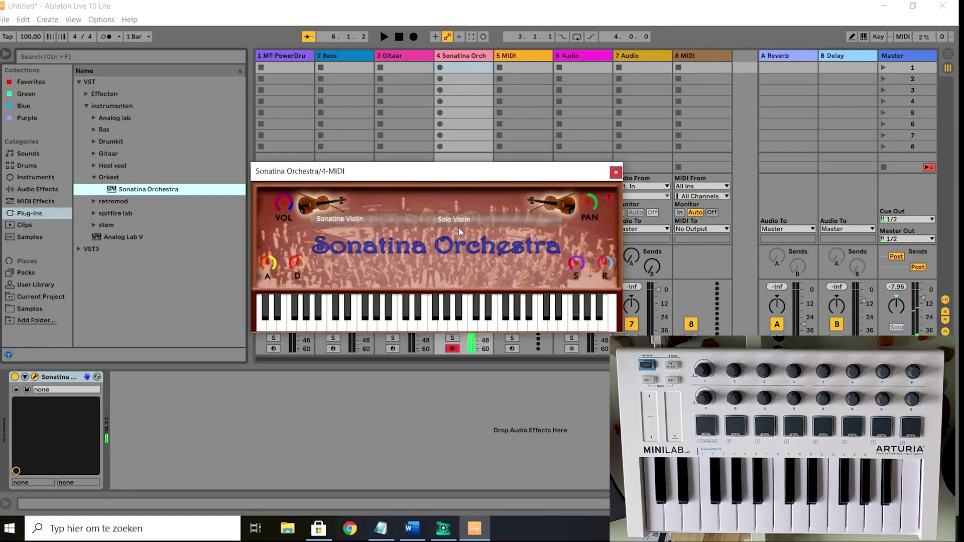
- Set the Sonatina Violin group to 1st Violins Sustain 2 and move the plug-in window lower
{"action": "left_click", "coordinate": [462, 227]}
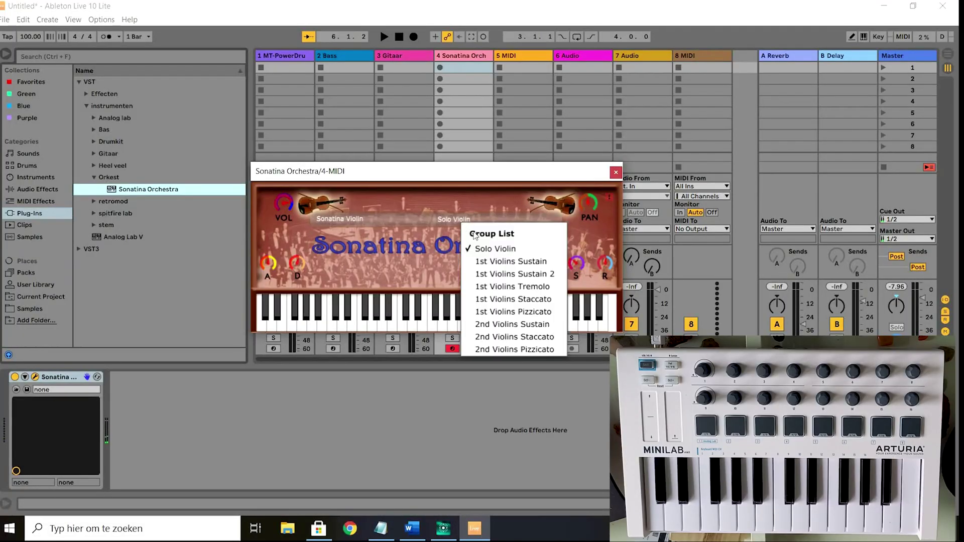
{"action": "left_click", "coordinate": [501, 274]}
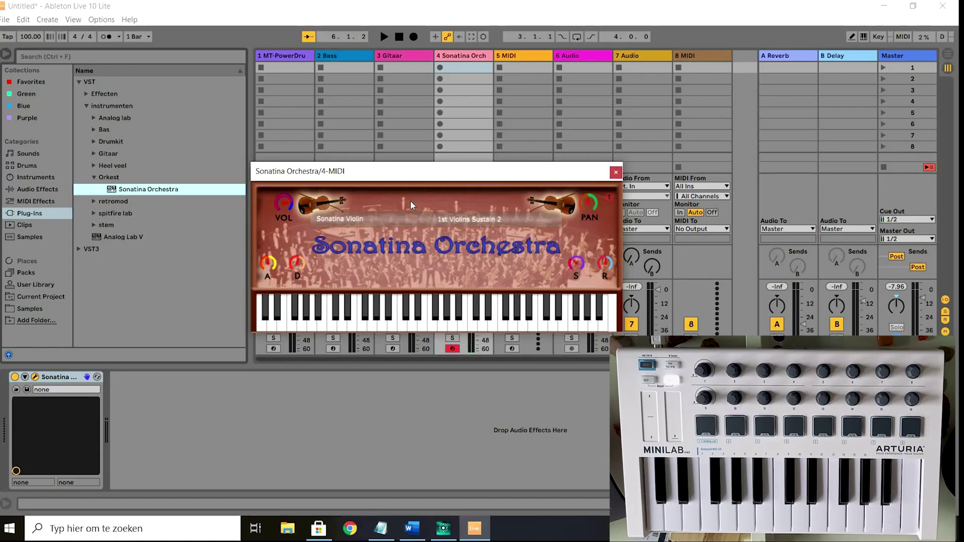
{"action": "left_click_drag", "start_coordinate": [392, 181], "coordinate": [393, 221]}
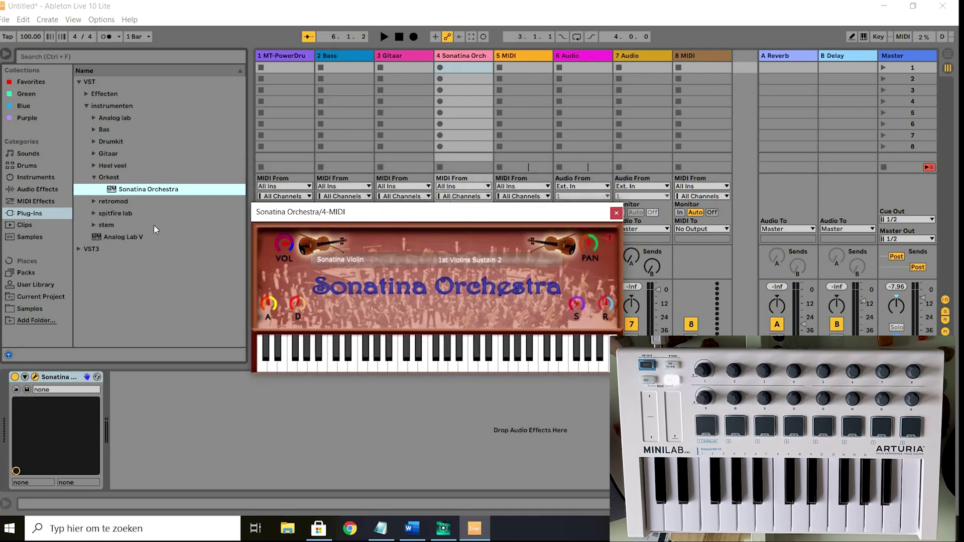
- Add the Chord MIDI effect to the Sonatina Orchestra track with Shift 1 at +4 st and Shift 2 at +7 st
{"action": "left_click", "coordinate": [38, 202]}
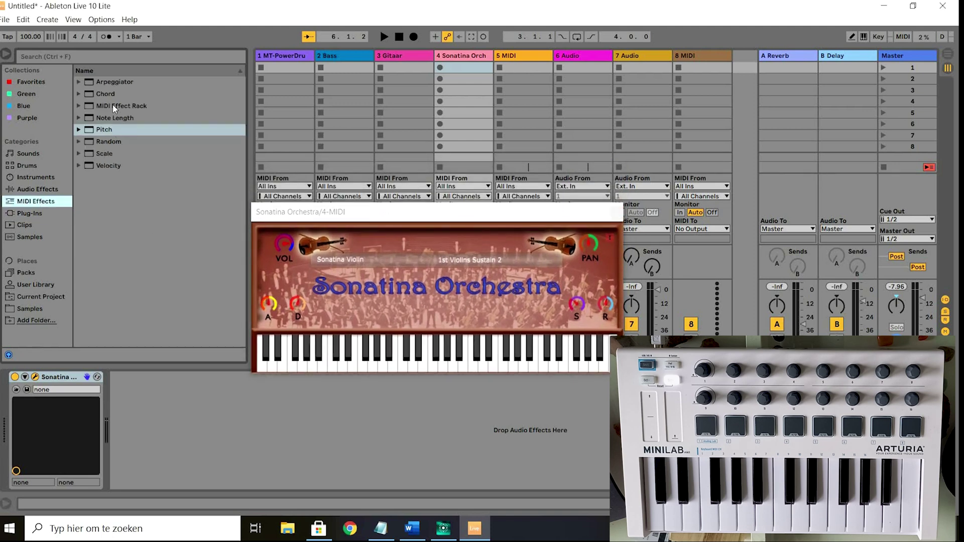
{"action": "left_click_drag", "start_coordinate": [110, 94], "coordinate": [453, 98]}
{"action": "left_click_drag", "start_coordinate": [27, 407], "coordinate": [26, 404]}
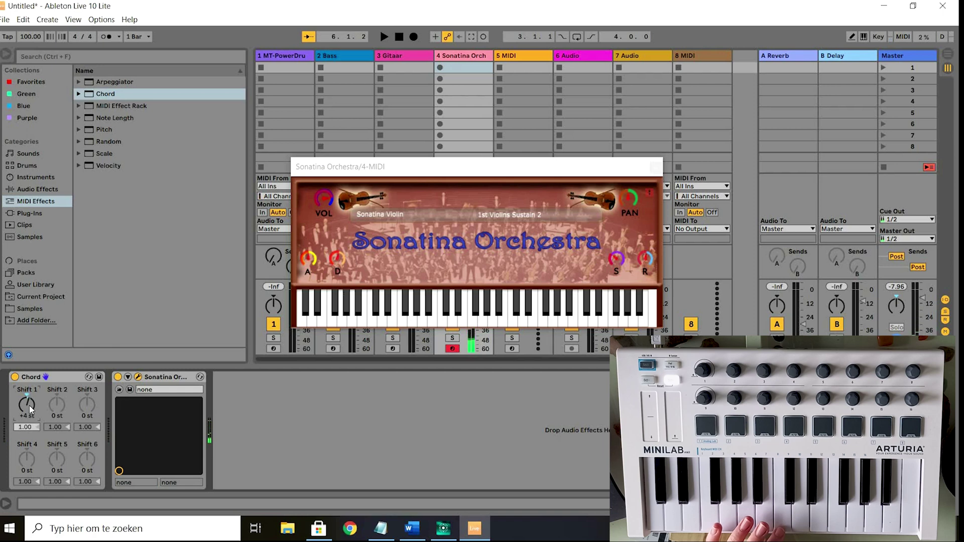
{"action": "left_click_drag", "start_coordinate": [61, 406], "coordinate": [59, 403]}
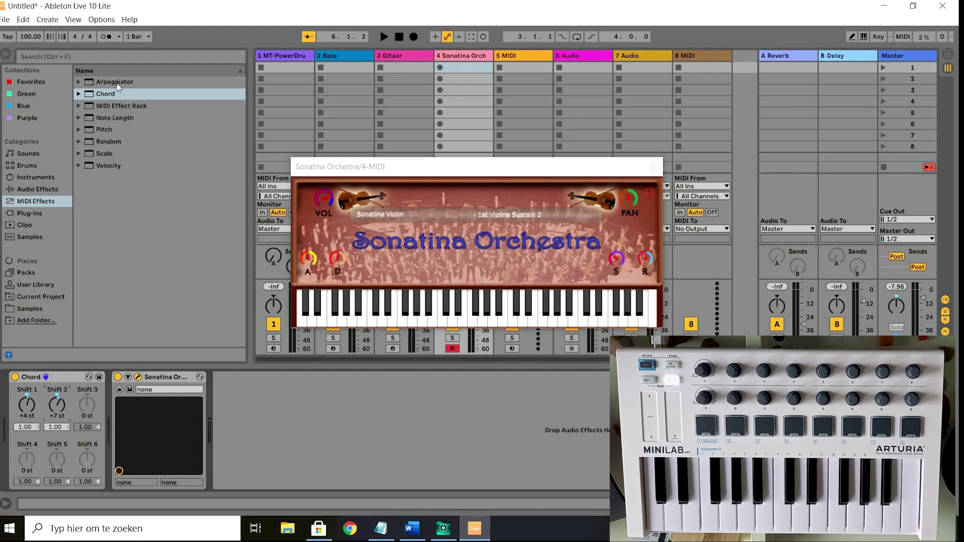
- Insert an Arpeggiator between Chord and Sonatina Orchestra, set its style to Chord Trigger, and sound a note on the plug-in's keyboard
{"action": "left_click_drag", "start_coordinate": [117, 83], "coordinate": [129, 435]}
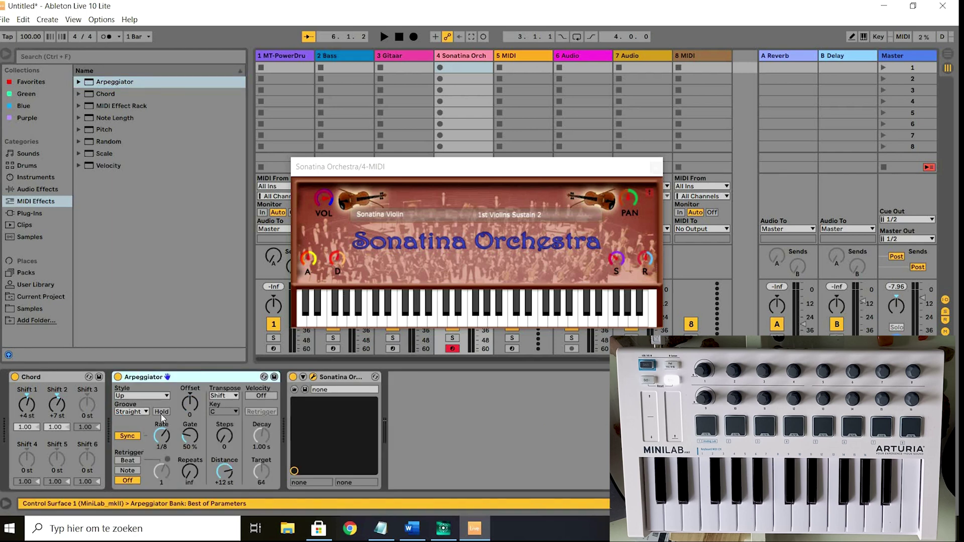
{"action": "left_click", "coordinate": [146, 396]}
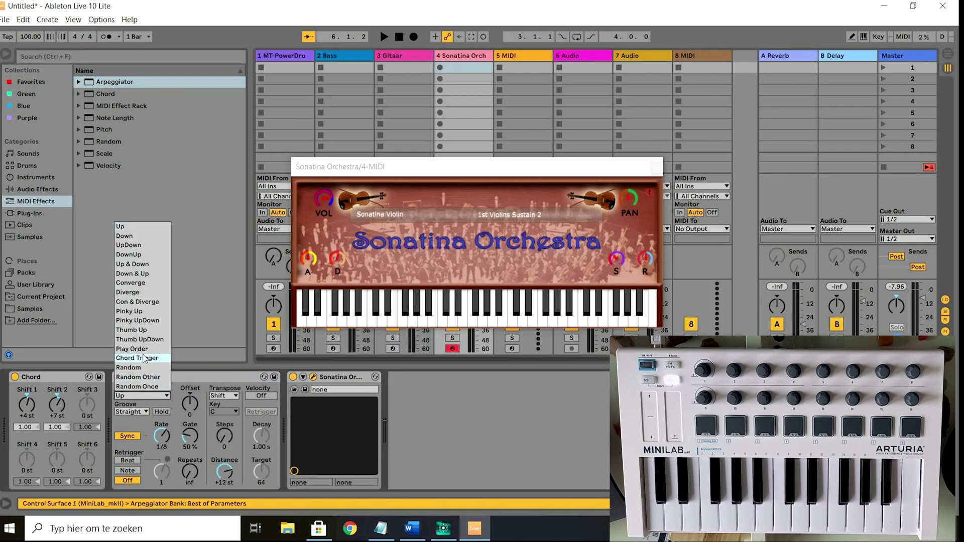
{"action": "left_click", "coordinate": [145, 358]}
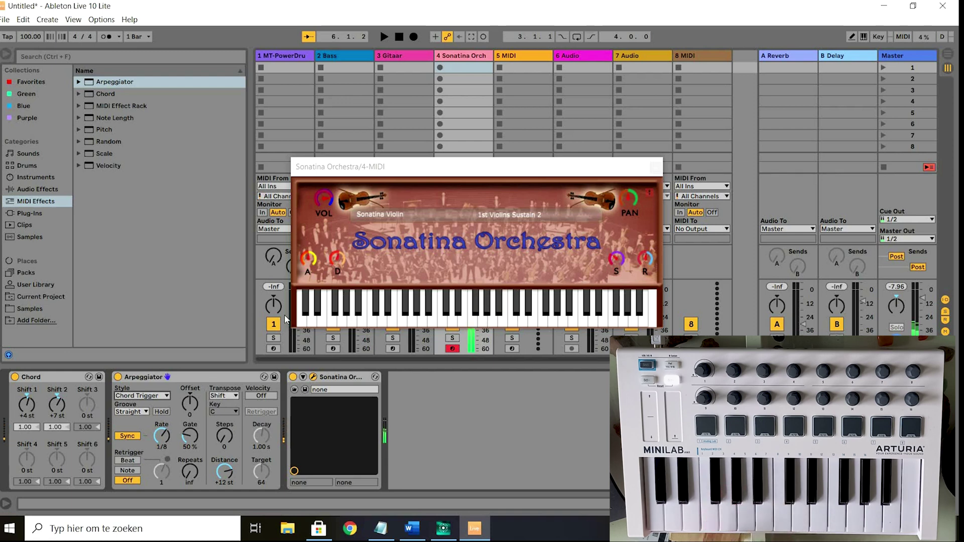
{"action": "left_click", "coordinate": [380, 293]}
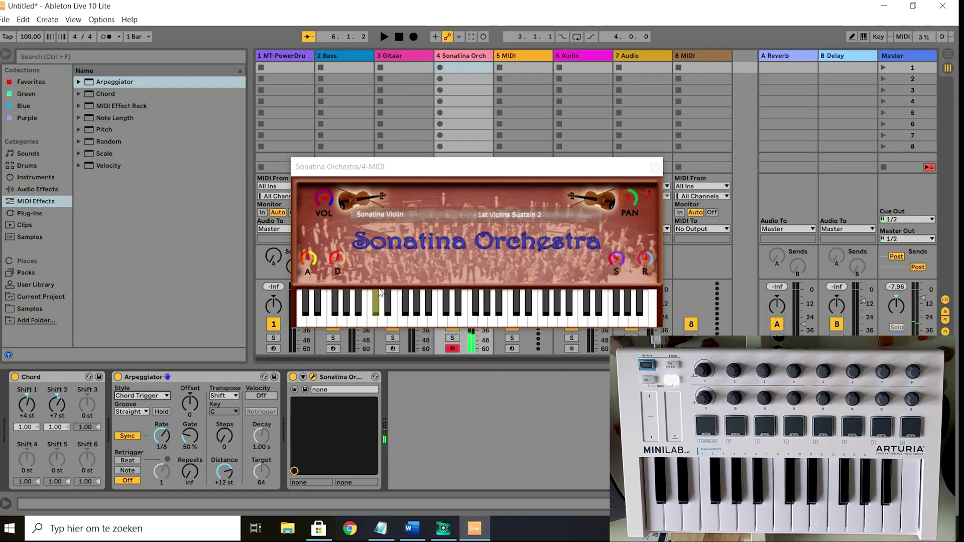
- Switch Sonatina Orchestra's instrument to Sonatina Trumpet and turn off the Arpeggiator and Chord effects
{"action": "left_click", "coordinate": [409, 212]}
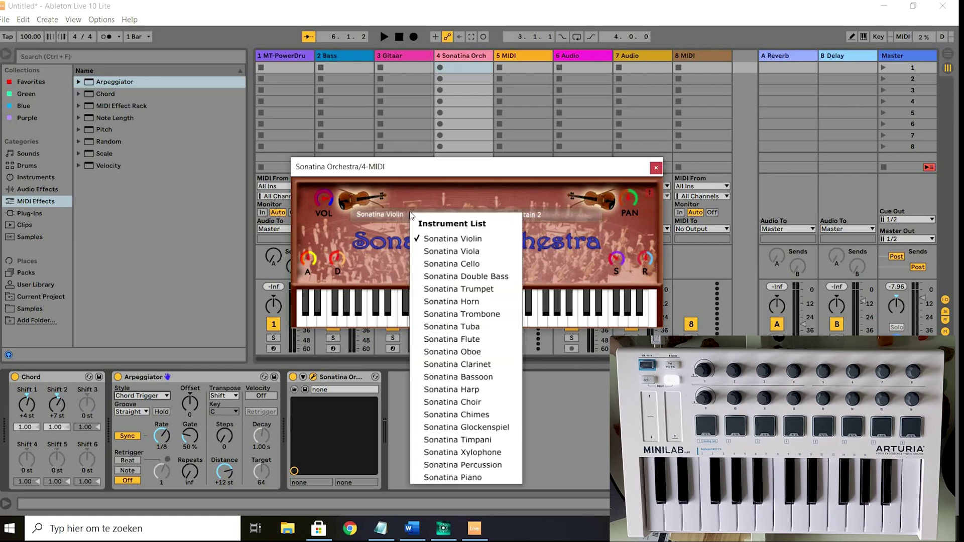
{"action": "left_click", "coordinate": [453, 290]}
{"action": "left_click", "coordinate": [121, 389]}
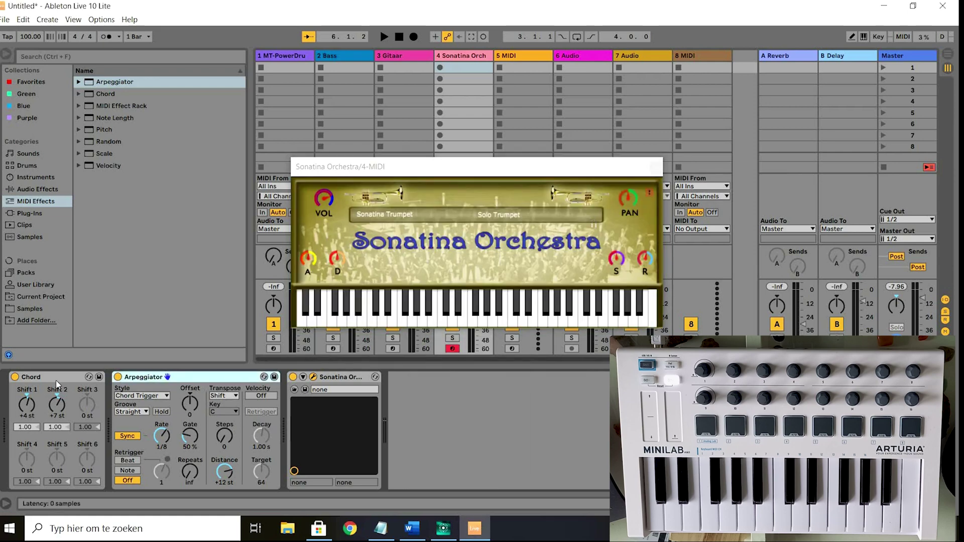
{"action": "left_click", "coordinate": [18, 380]}
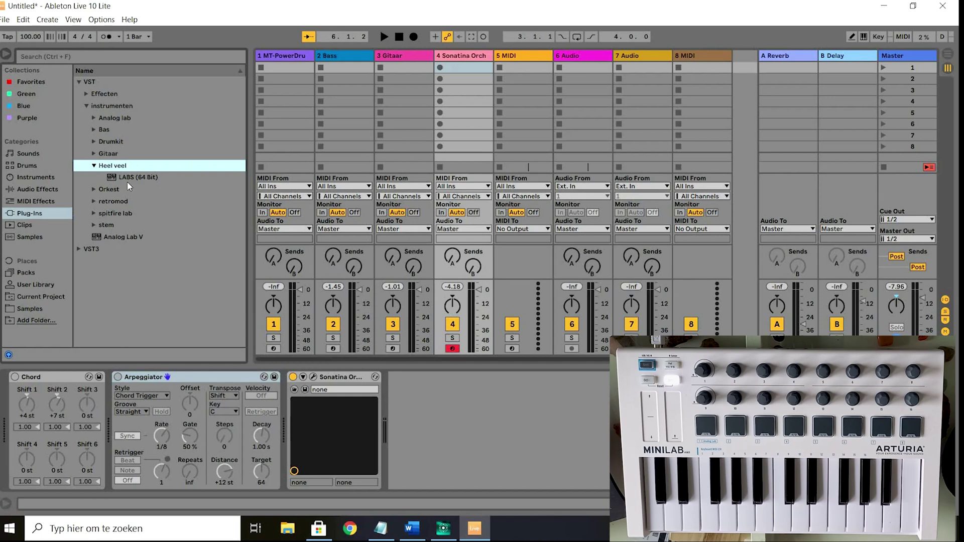
- Load LABS (64 Bit) from the Heel veel folder onto the fourth track in place of Sonatina Orchestra and reposition its window
{"action": "left_click", "coordinate": [134, 181]}
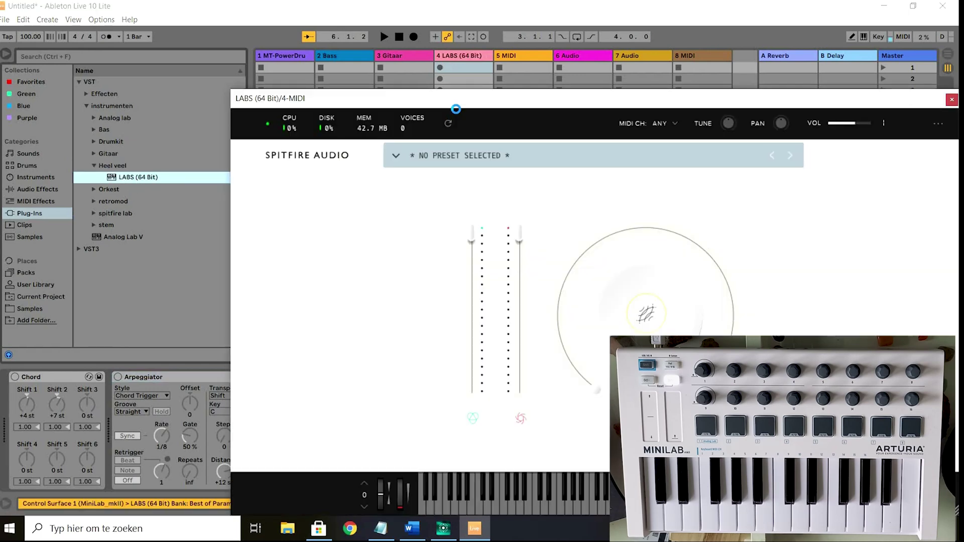
{"action": "left_click_drag", "start_coordinate": [402, 101], "coordinate": [323, 53]}
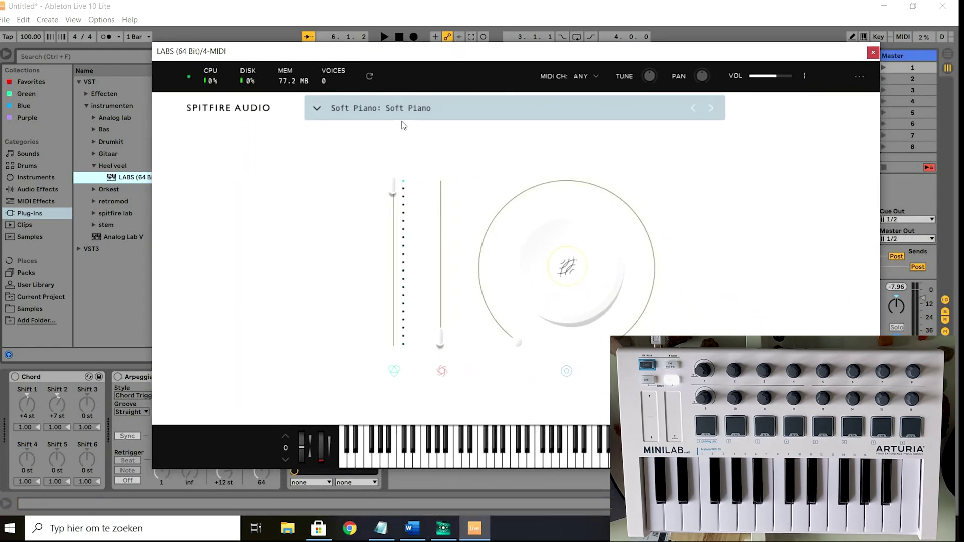
- Look through the LABS sound list and load the Strings: Ensemble preset in place of Soft Piano
{"action": "left_click", "coordinate": [373, 113]}
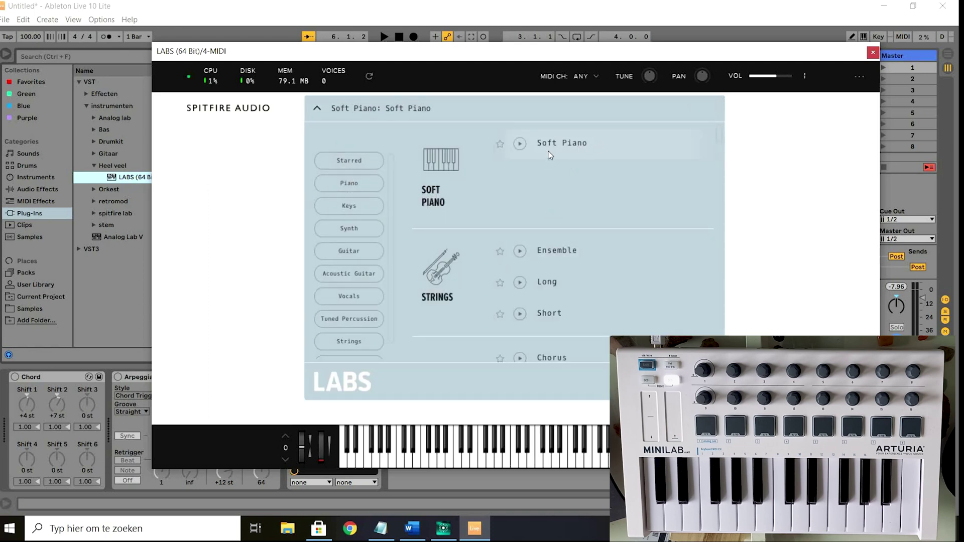
{"action": "scroll", "coordinate": [548, 152], "scroll_direction": "down", "scroll_amount": 5}
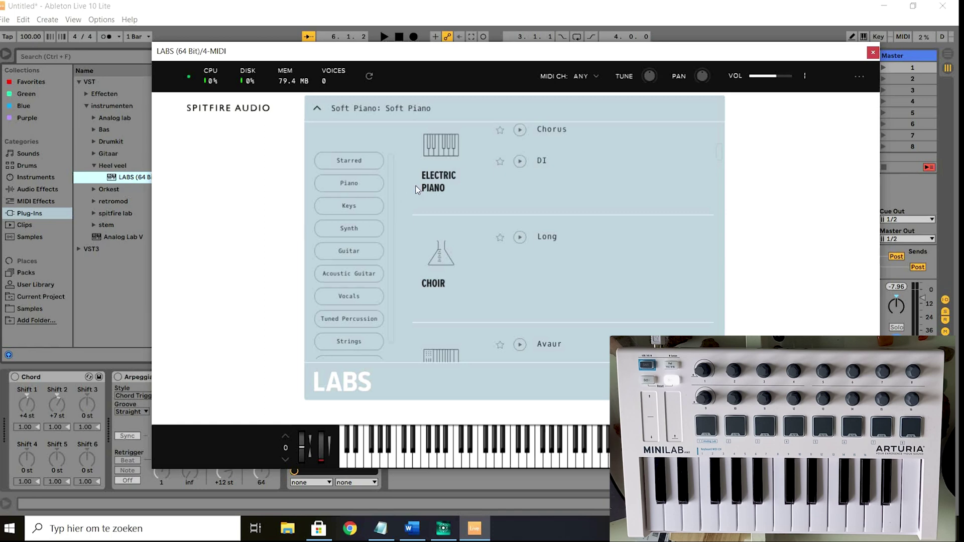
{"action": "scroll", "coordinate": [483, 209], "scroll_direction": "down", "scroll_amount": 3}
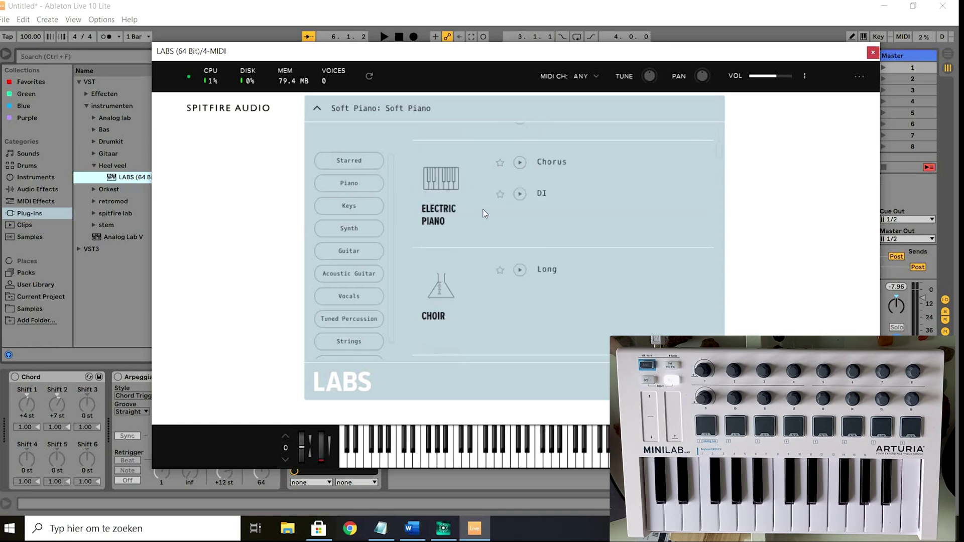
{"action": "scroll", "coordinate": [483, 212], "scroll_direction": "up", "scroll_amount": 3}
{"action": "scroll", "coordinate": [483, 212], "scroll_direction": "down", "scroll_amount": 5}
{"action": "scroll", "coordinate": [483, 211], "scroll_direction": "down", "scroll_amount": 6}
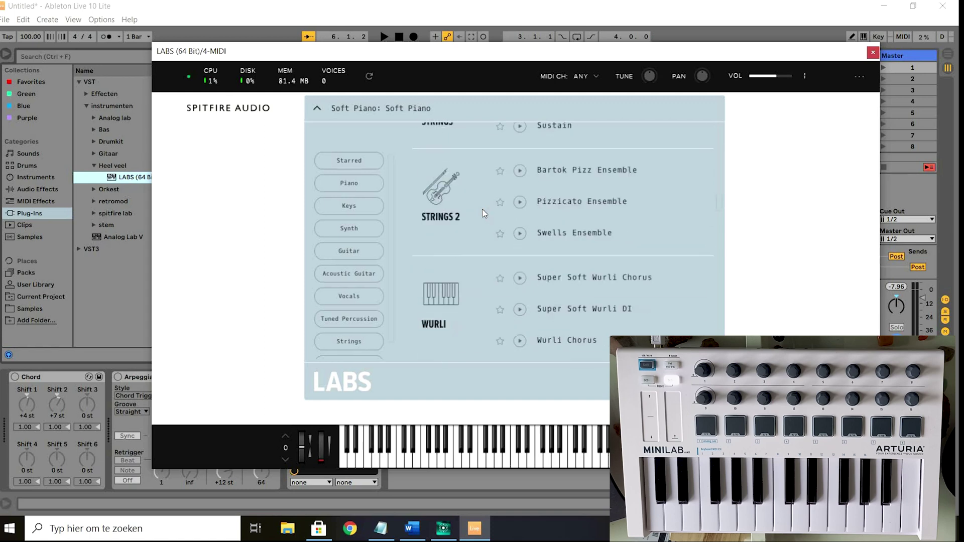
{"action": "scroll", "coordinate": [481, 209], "scroll_direction": "up", "scroll_amount": 2}
{"action": "scroll", "coordinate": [480, 206], "scroll_direction": "down", "scroll_amount": 2}
{"action": "scroll", "coordinate": [478, 211], "scroll_direction": "up", "scroll_amount": 3}
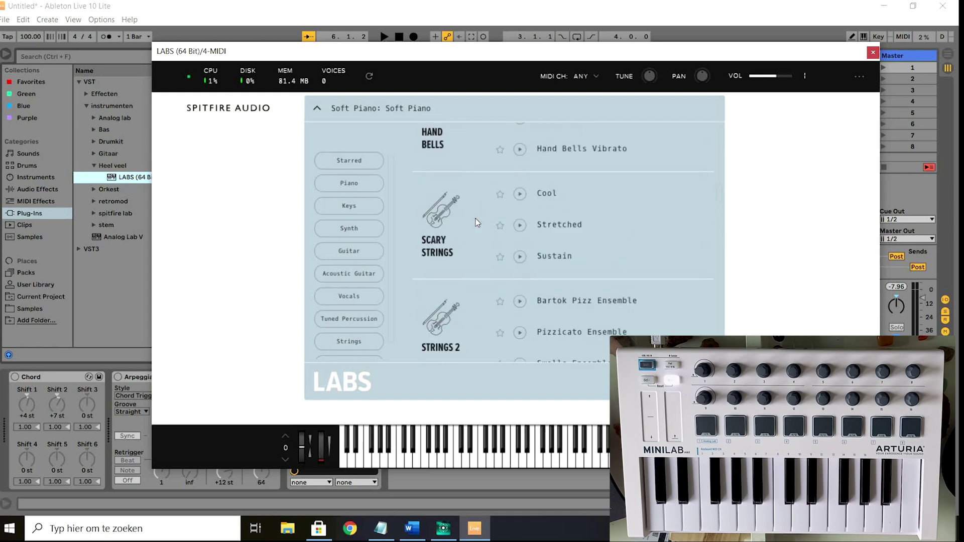
{"action": "scroll", "coordinate": [463, 228], "scroll_direction": "up", "scroll_amount": 6}
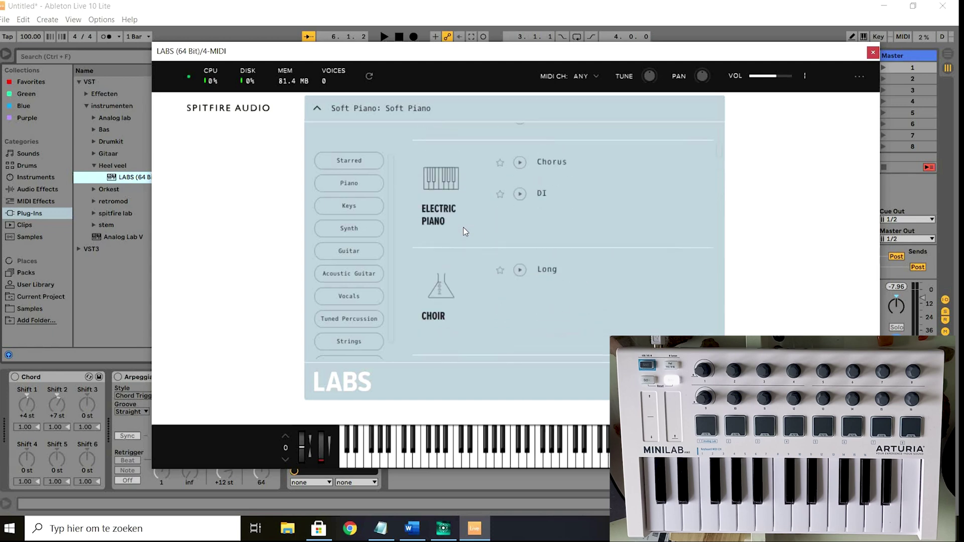
{"action": "scroll", "coordinate": [462, 228], "scroll_direction": "down", "scroll_amount": 1}
{"action": "scroll", "coordinate": [463, 228], "scroll_direction": "up", "scroll_amount": 1}
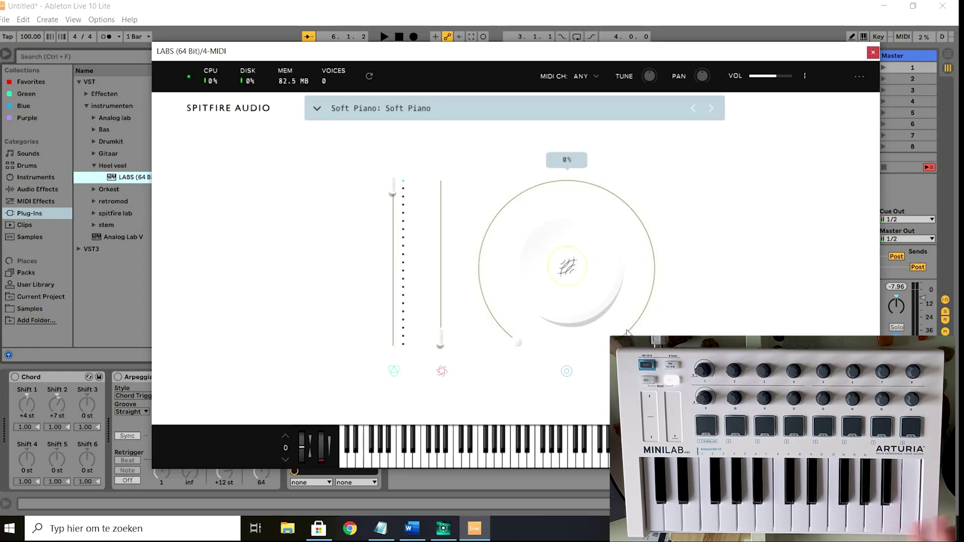
{"action": "left_click", "coordinate": [711, 109]}
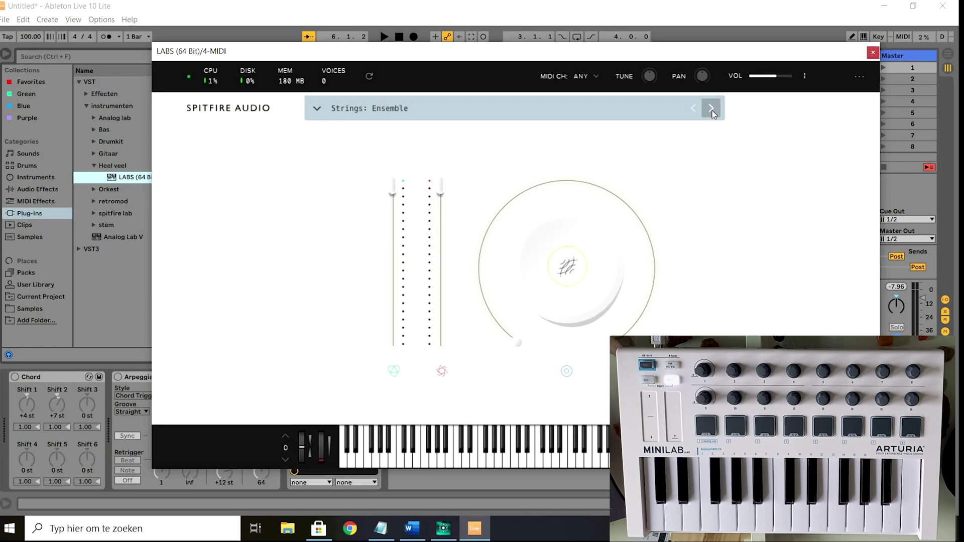
- Filter the LABS sounds by Guitar, load Guitar Harmonics: Gieger, and advance two presets from it
{"action": "left_click", "coordinate": [346, 114]}
{"action": "scroll", "coordinate": [522, 274], "scroll_direction": "down", "scroll_amount": 10}
{"action": "scroll", "coordinate": [522, 274], "scroll_direction": "down", "scroll_amount": 15}
{"action": "scroll", "coordinate": [686, 286], "scroll_direction": "down", "scroll_amount": 8}
{"action": "scroll", "coordinate": [640, 283], "scroll_direction": "up", "scroll_amount": 4}
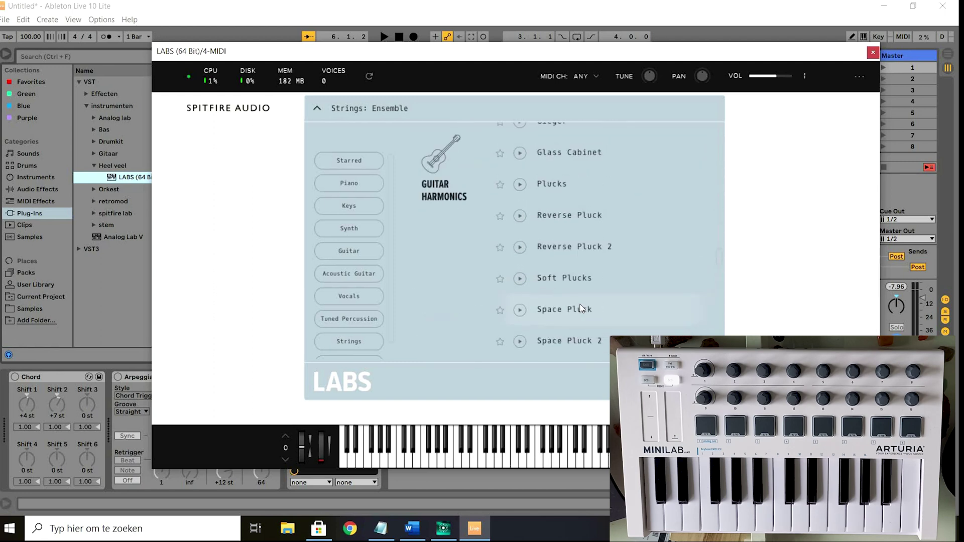
{"action": "scroll", "coordinate": [573, 305], "scroll_direction": "up", "scroll_amount": 4}
{"action": "scroll", "coordinate": [523, 269], "scroll_direction": "down", "scroll_amount": 1}
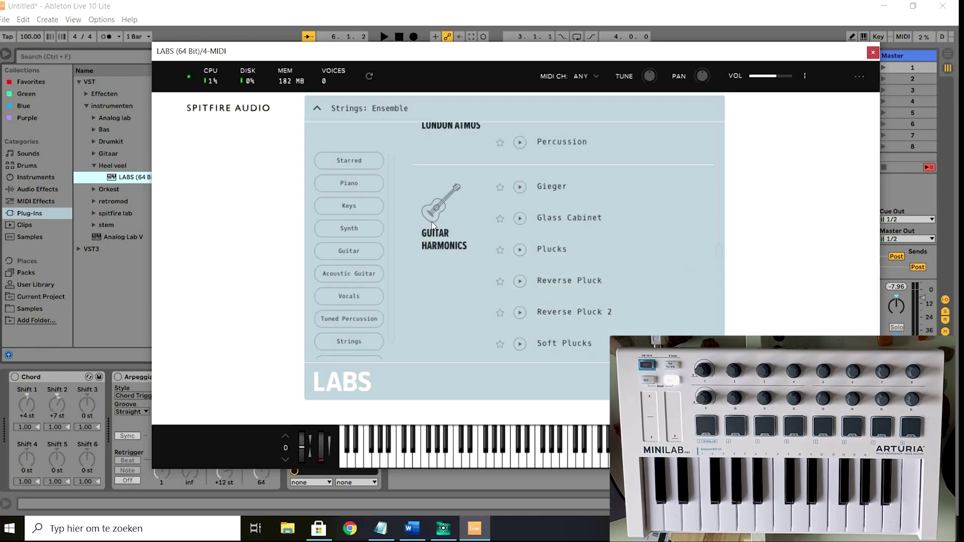
{"action": "left_click", "coordinate": [349, 250]}
{"action": "left_click", "coordinate": [552, 146]}
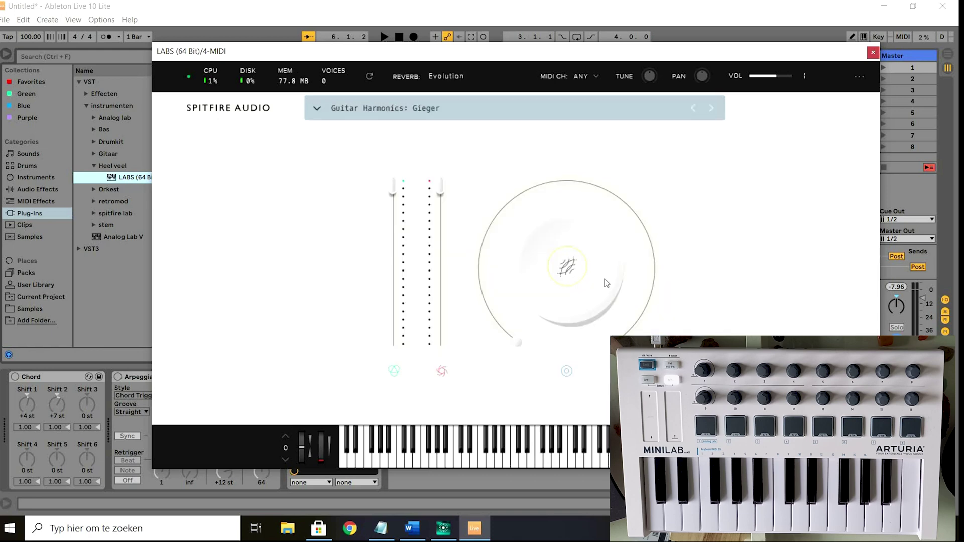
{"action": "left_click", "coordinate": [710, 109]}
{"action": "left_click", "coordinate": [711, 109]}
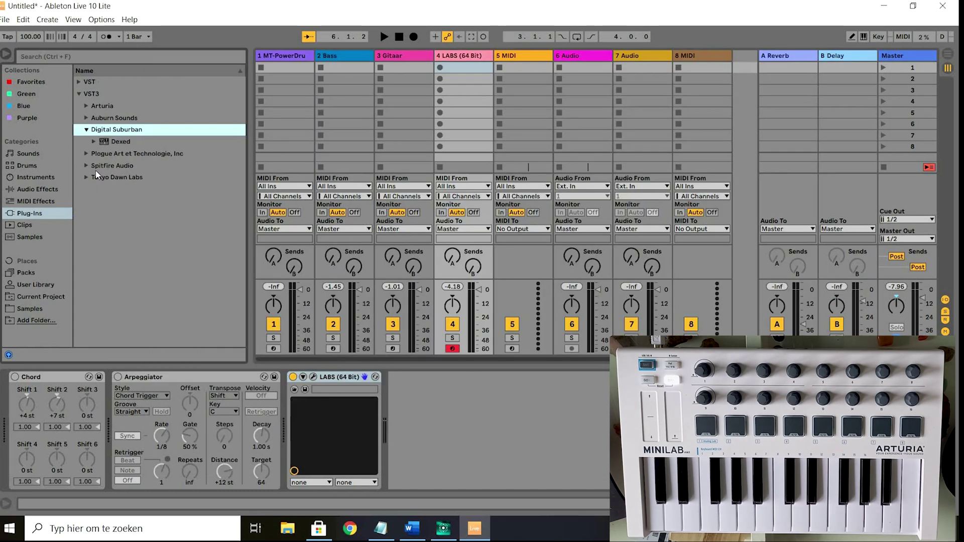
- Load the Dexed VST3 plug-in from the Digital Suburban folder onto track 5 MIDI and reposition its window
{"action": "left_click_drag", "start_coordinate": [129, 140], "coordinate": [496, 119]}
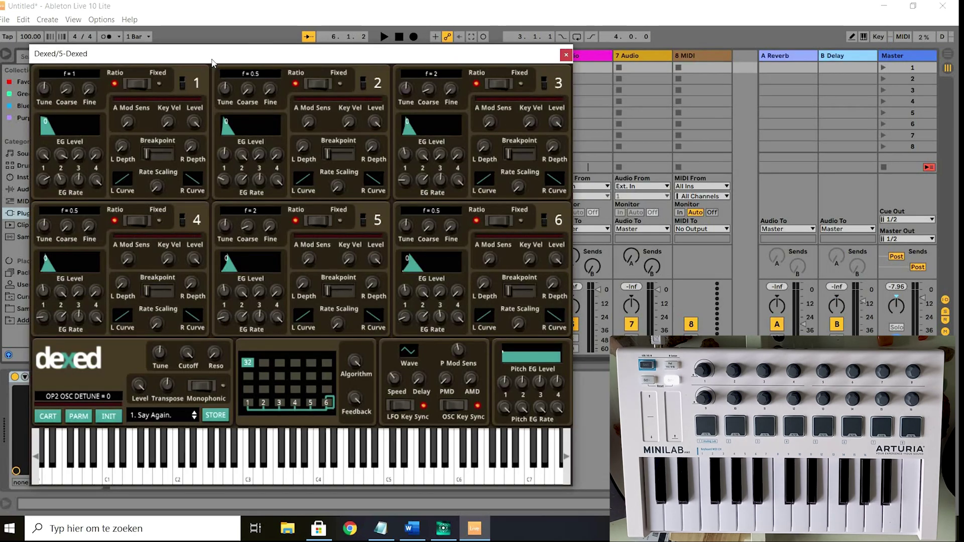
{"action": "left_click_drag", "start_coordinate": [212, 61], "coordinate": [324, 54]}
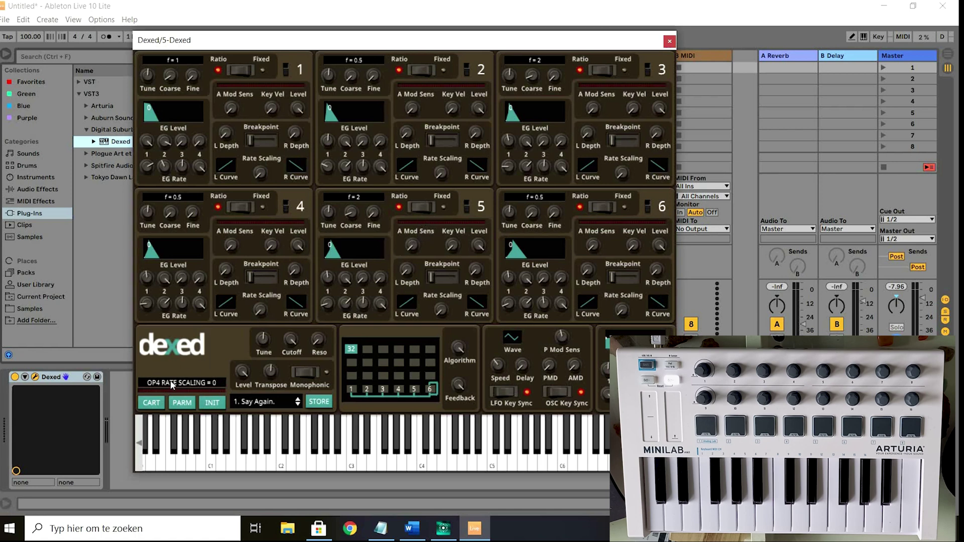
{"action": "left_click_drag", "start_coordinate": [279, 40], "coordinate": [337, 32]}
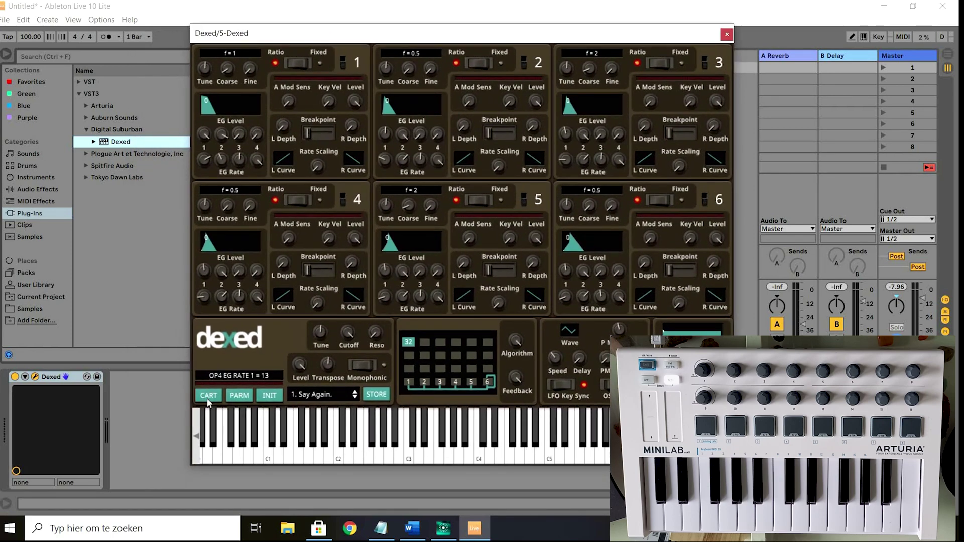
- Open Dexed's cartridge browser and select the NIGHTLIGHT sound from SynprezFM_02.syx in the SynprezFM folder
{"action": "left_click", "coordinate": [212, 399]}
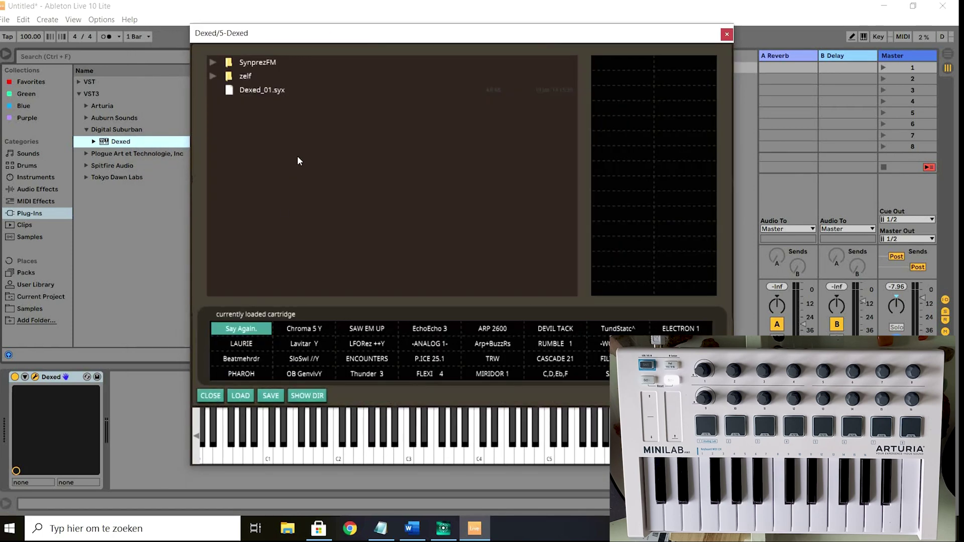
{"action": "left_click", "coordinate": [213, 62]}
{"action": "scroll", "coordinate": [285, 102], "scroll_direction": "down", "scroll_amount": 5}
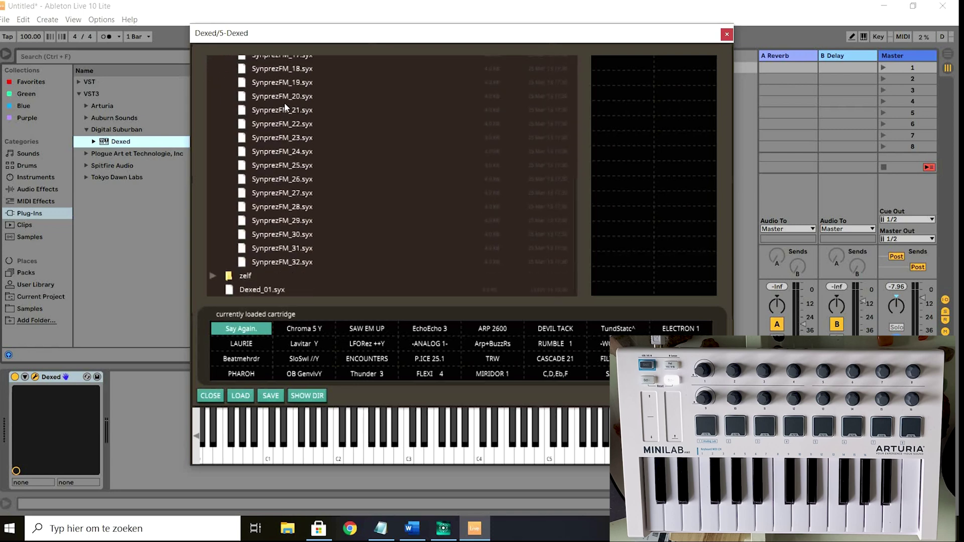
{"action": "scroll", "coordinate": [287, 199], "scroll_direction": "up", "scroll_amount": 5}
{"action": "left_click", "coordinate": [279, 90]}
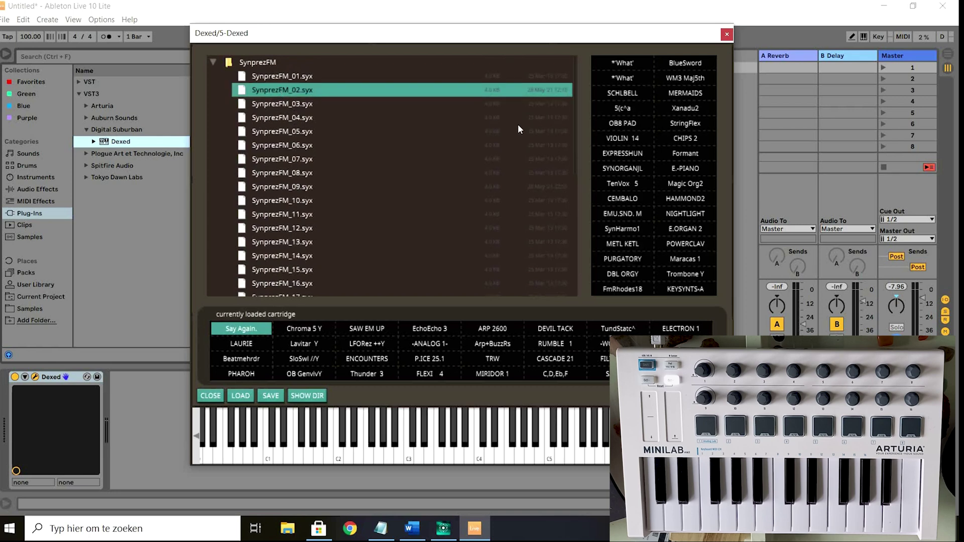
{"action": "left_click", "coordinate": [684, 216]}
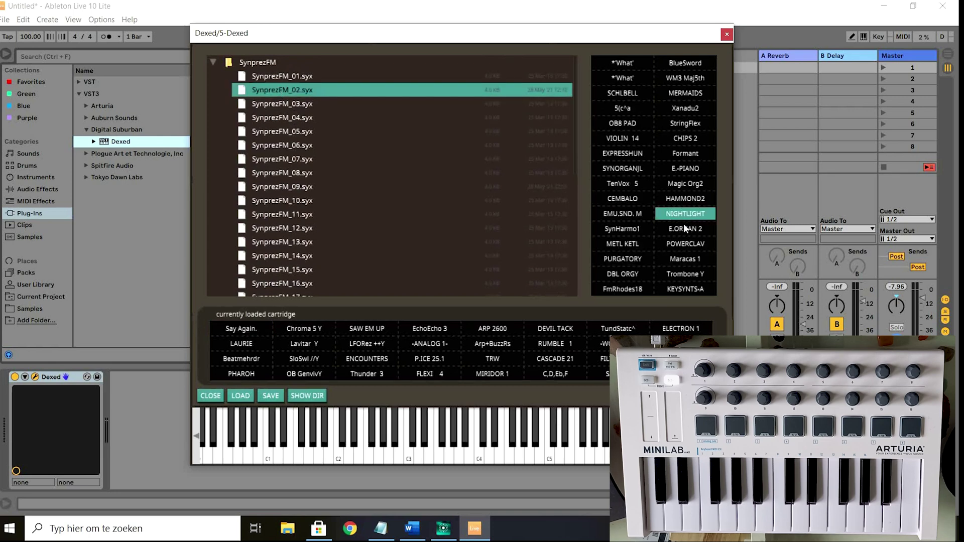
- Audition other SynprezFM_02.syx sounds, from Magic Org2 up through BlueSword, followed by TenVox 5 and Trombone Y
{"action": "left_click", "coordinate": [689, 183]}
{"action": "left_click", "coordinate": [691, 170]}
{"action": "left_click", "coordinate": [690, 153]}
{"action": "left_click", "coordinate": [689, 139]}
{"action": "left_click", "coordinate": [688, 123]}
{"action": "left_click", "coordinate": [687, 109]}
{"action": "left_click", "coordinate": [688, 93]}
{"action": "left_click", "coordinate": [688, 76]}
{"action": "left_click", "coordinate": [689, 65]}
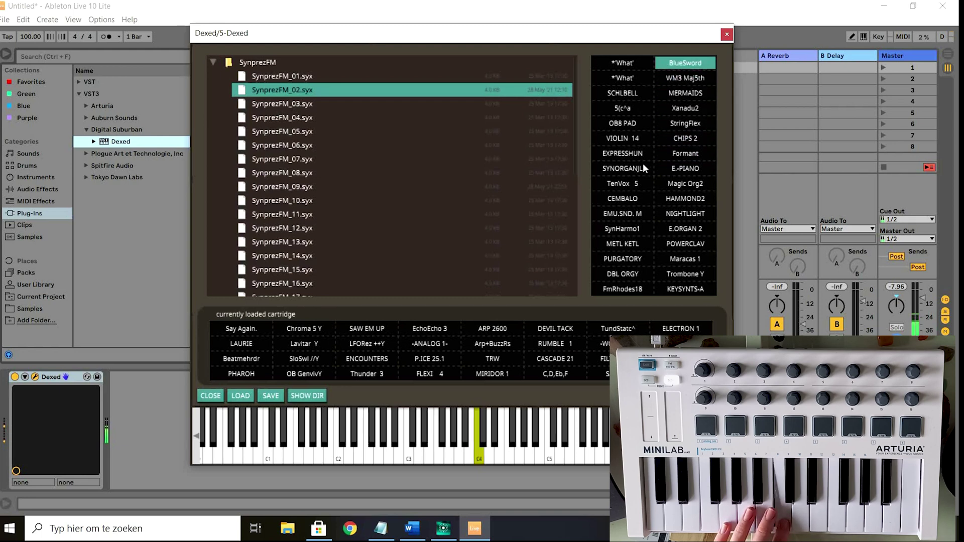
{"action": "left_click", "coordinate": [623, 184]}
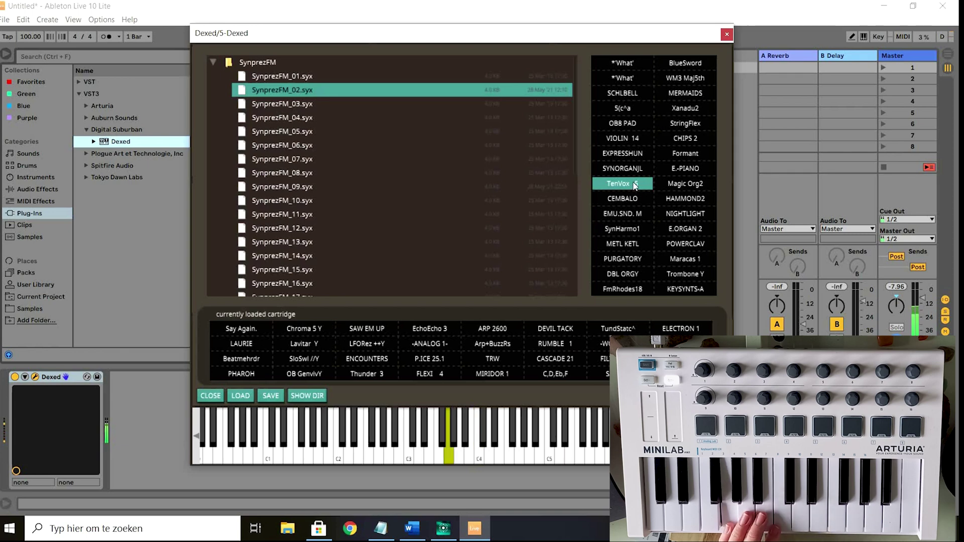
{"action": "left_click", "coordinate": [687, 276]}
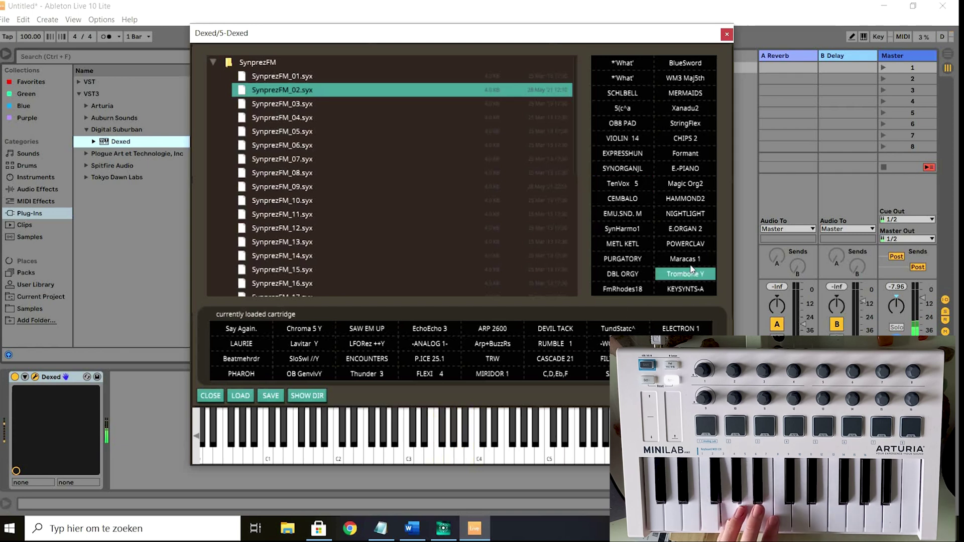
- Switch to the SynprezFM_06.syx cartridge, try JAZZ GUIT1, and select the BRACKET sound
{"action": "left_click", "coordinate": [310, 145]}
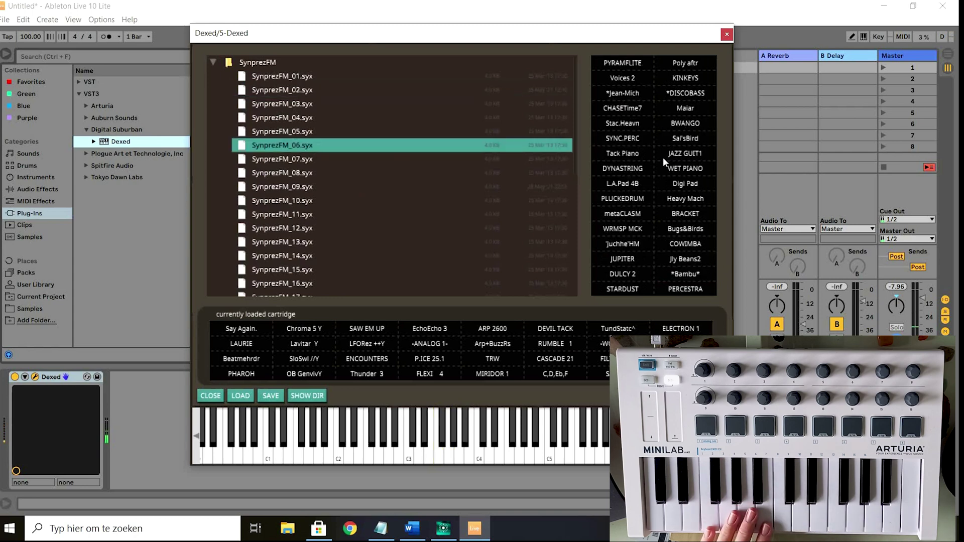
{"action": "left_click", "coordinate": [676, 155]}
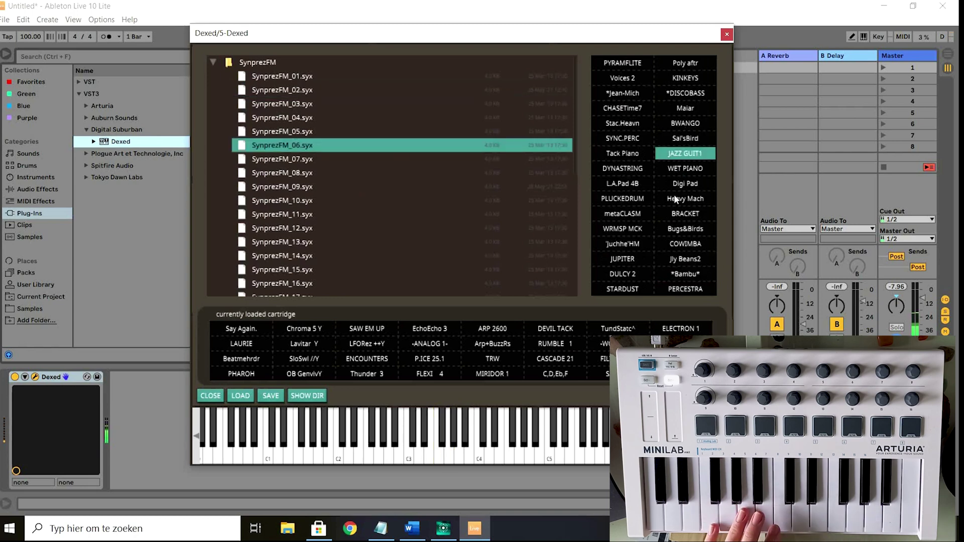
{"action": "left_click", "coordinate": [677, 216]}
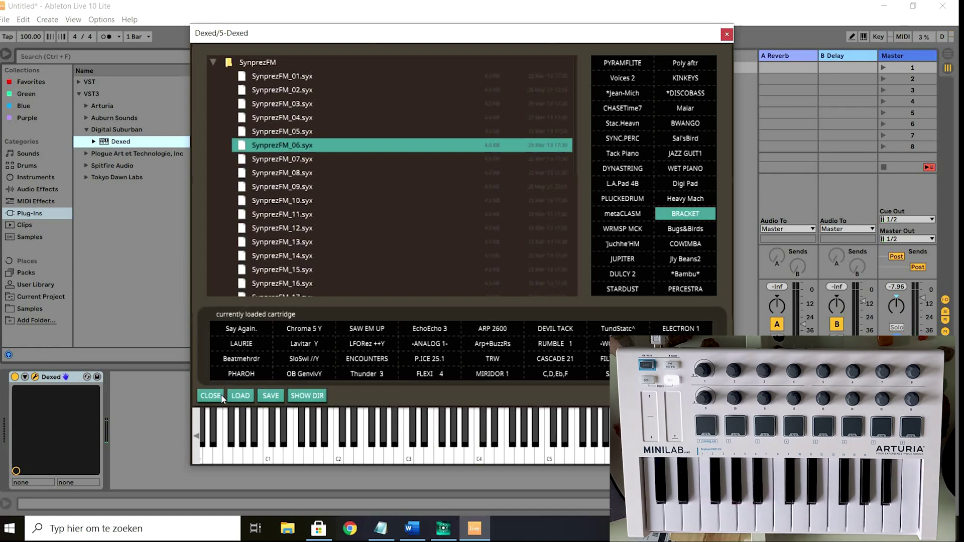
- Show Dexed's DX sysex import dialog, dismiss it without importing, and return to the synth's main view
{"action": "left_click", "coordinate": [246, 399]}
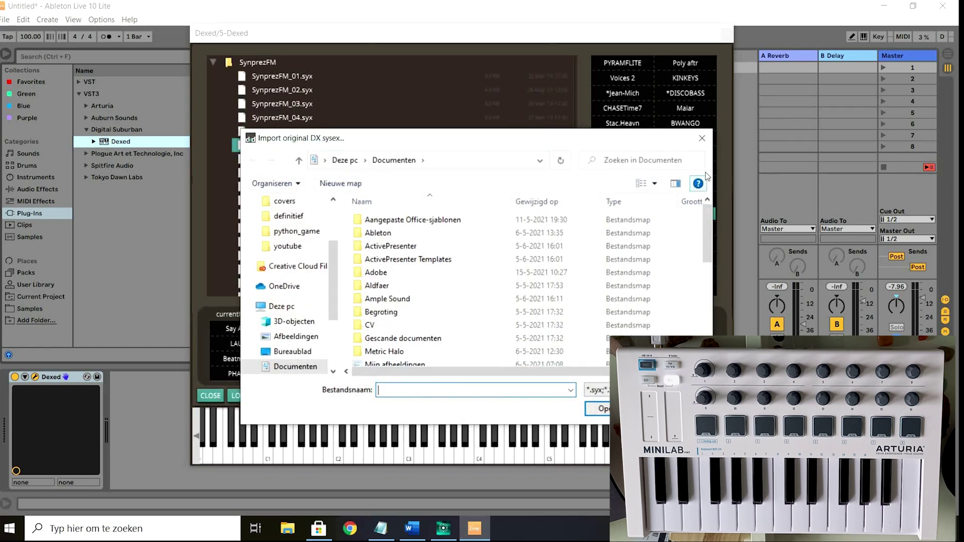
{"action": "left_click", "coordinate": [703, 135]}
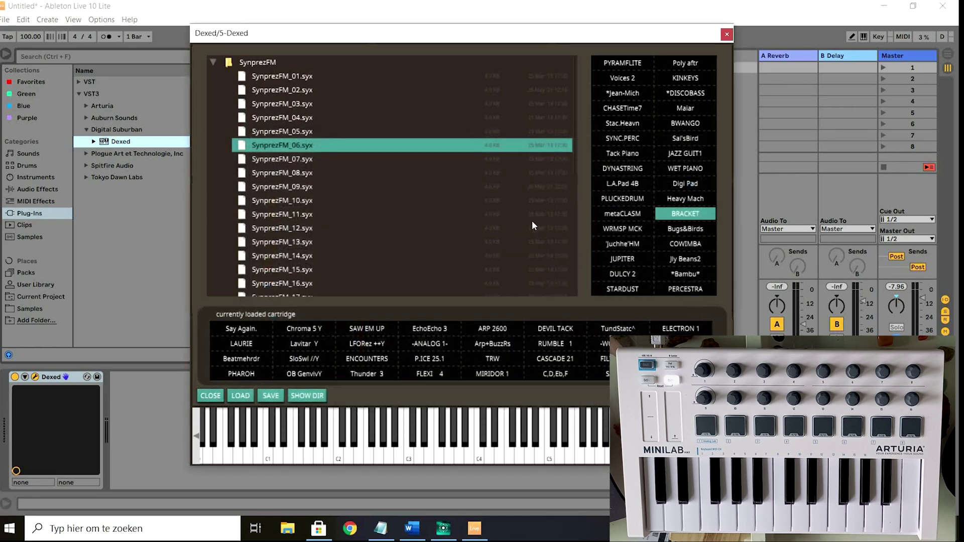
{"action": "left_click", "coordinate": [210, 397]}
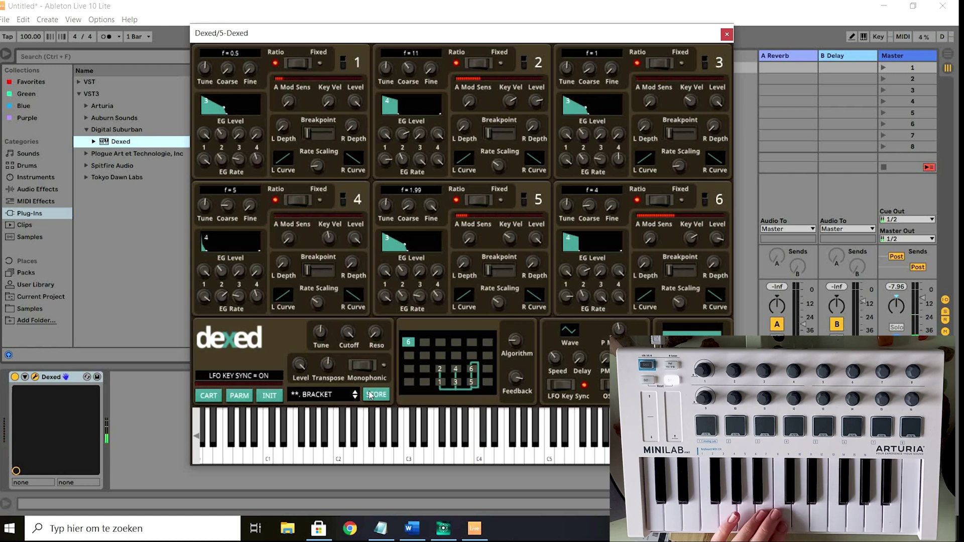
- Change Dexed's operator algorithm to 16 for the BRACKET sound
{"action": "mouse_move", "coordinate": [510, 338]}
{"action": "left_mouse_down"}
{"action": "mouse_move", "coordinate": [511, 329]}
{"action": "mouse_move", "coordinate": [513, 340]}
{"action": "left_mouse_up"}
{"action": "scroll", "coordinate": [513, 339], "scroll_direction": "up", "scroll_amount": 3}
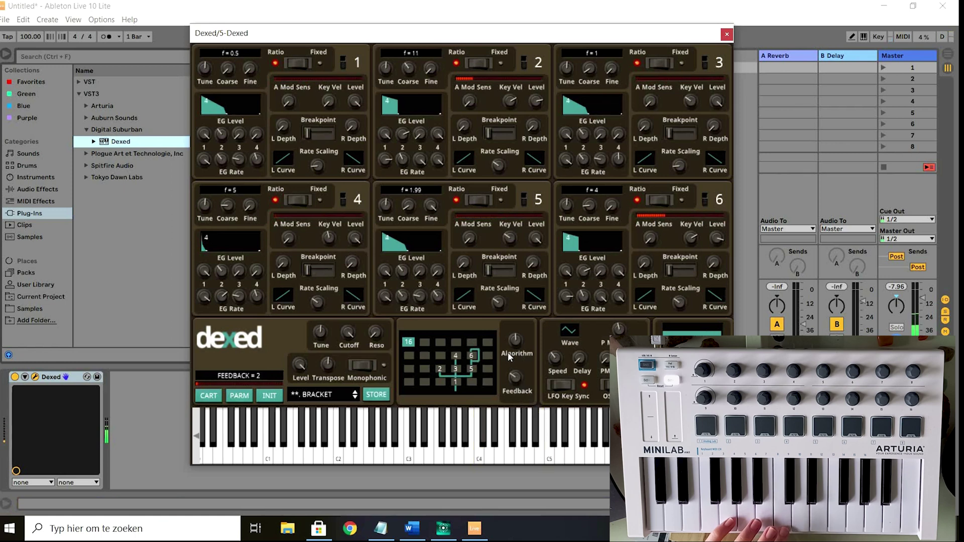
{"action": "left_click_drag", "start_coordinate": [510, 358], "coordinate": [513, 365]}
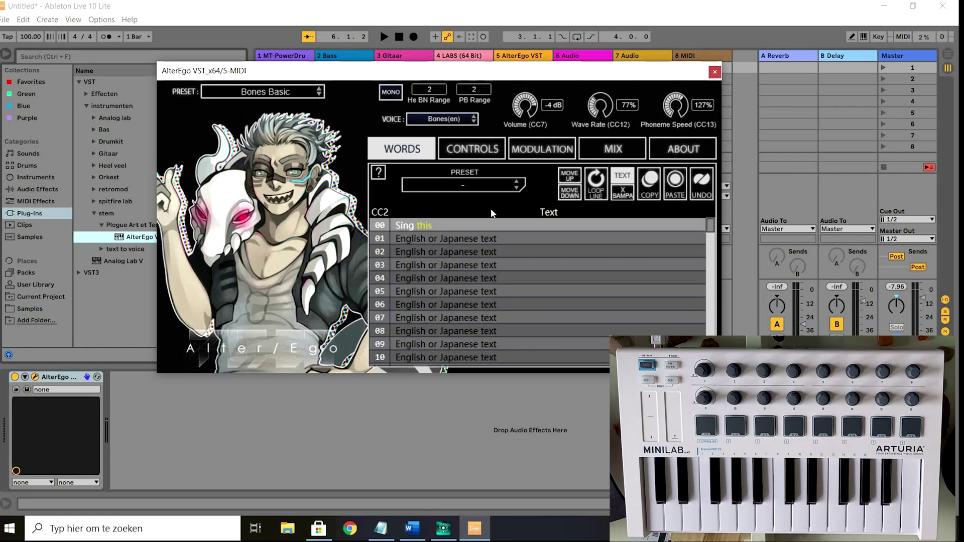
- Reposition the AlterEgo window and change lyric line 00 to "Sing this line"
{"action": "left_click_drag", "start_coordinate": [374, 80], "coordinate": [404, 98]}
{"action": "left_click", "coordinate": [469, 249]}
{"action": "left_click_drag", "start_coordinate": [465, 245], "coordinate": [446, 234]}
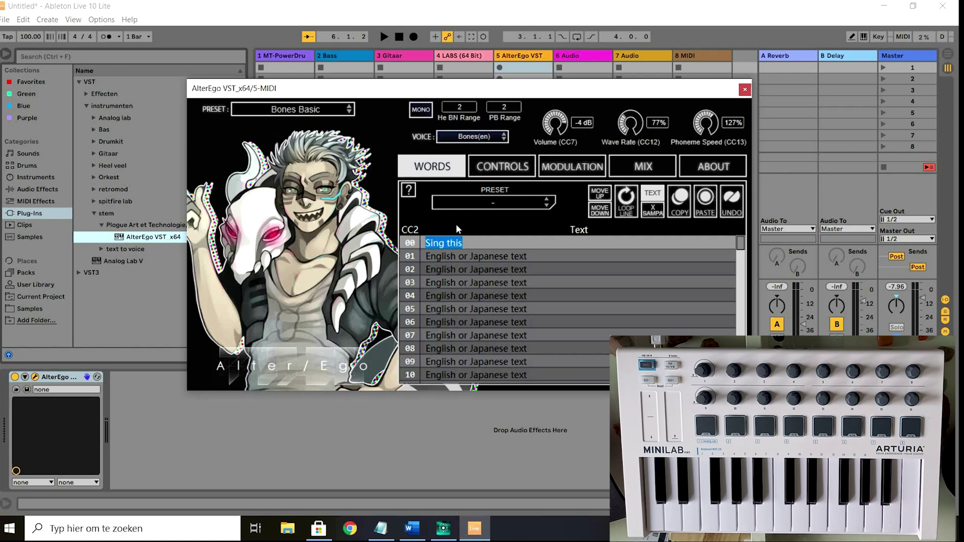
{"action": "type", "text": "line"}
{"action": "key", "text": "Return"}
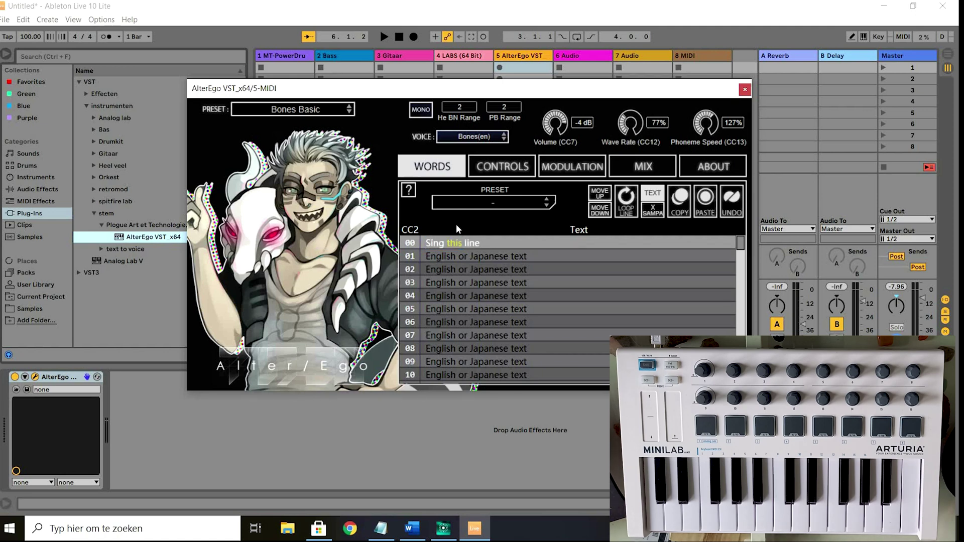